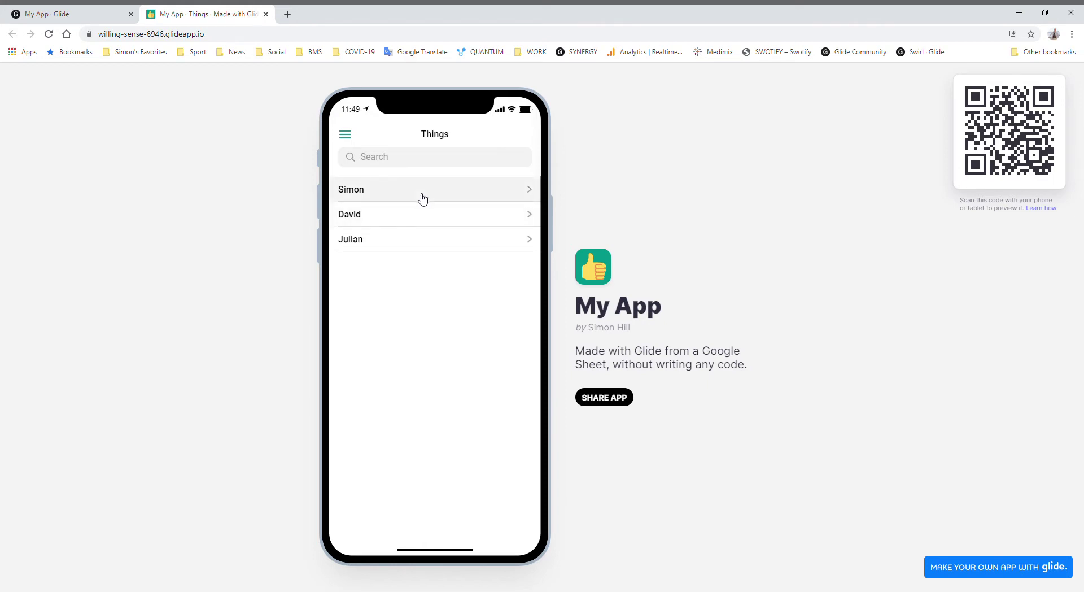
Test the first item in the published app by enabling red and yellow, clearing the selections, and returning to the list.
{"action": "left_click", "coordinate": [420, 195]}
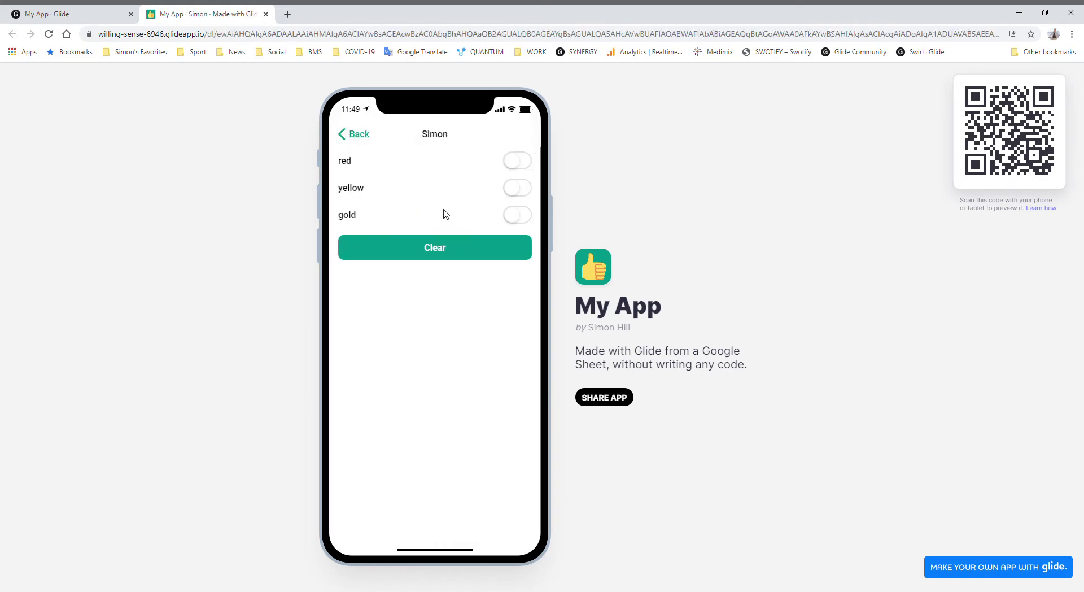
{"action": "left_click", "coordinate": [525, 163]}
{"action": "left_click", "coordinate": [516, 190]}
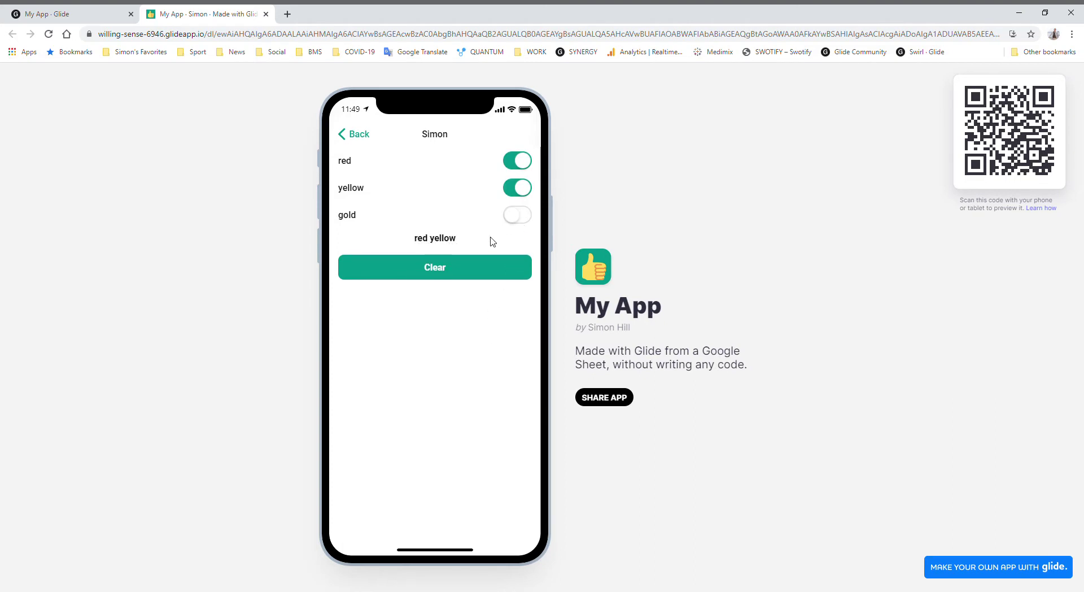
{"action": "left_click", "coordinate": [443, 270]}
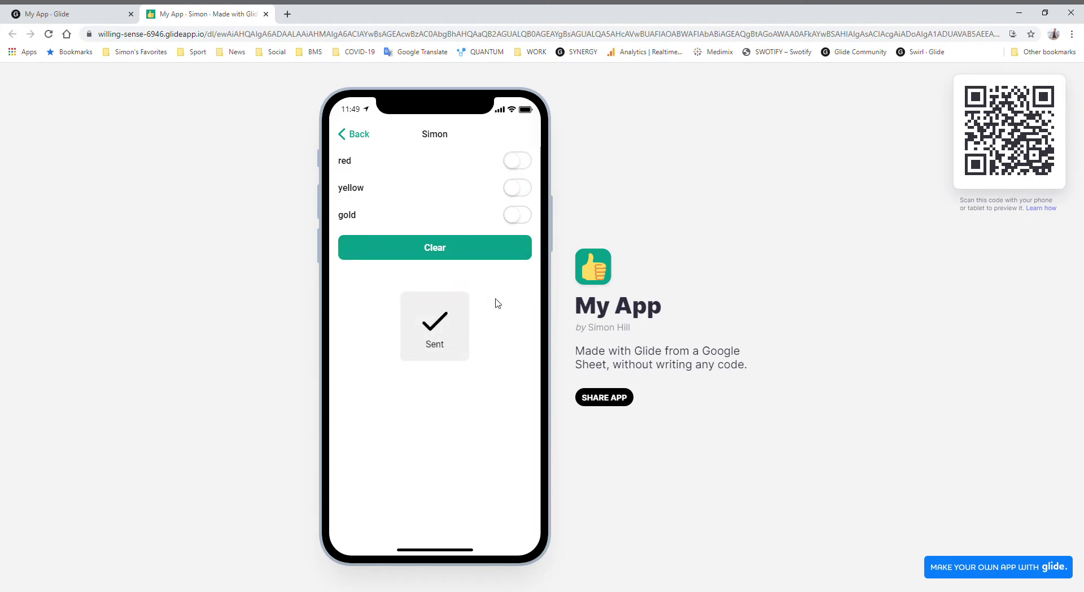
{"action": "left_click", "coordinate": [371, 139]}
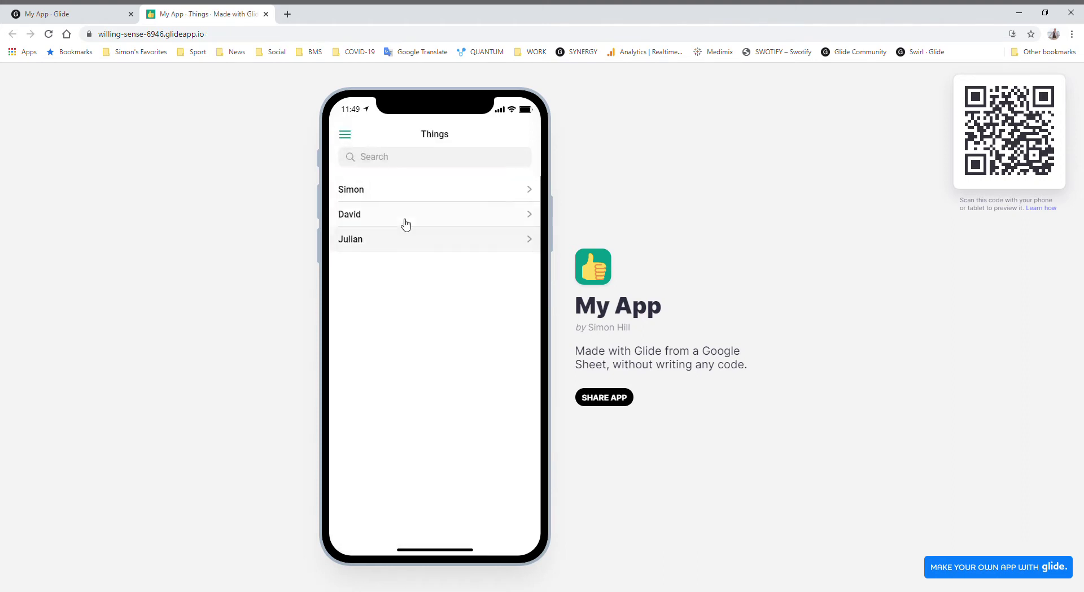
Test the second item by enabling blue and red, clearing the selections, and returning to the list.
{"action": "left_click", "coordinate": [406, 225]}
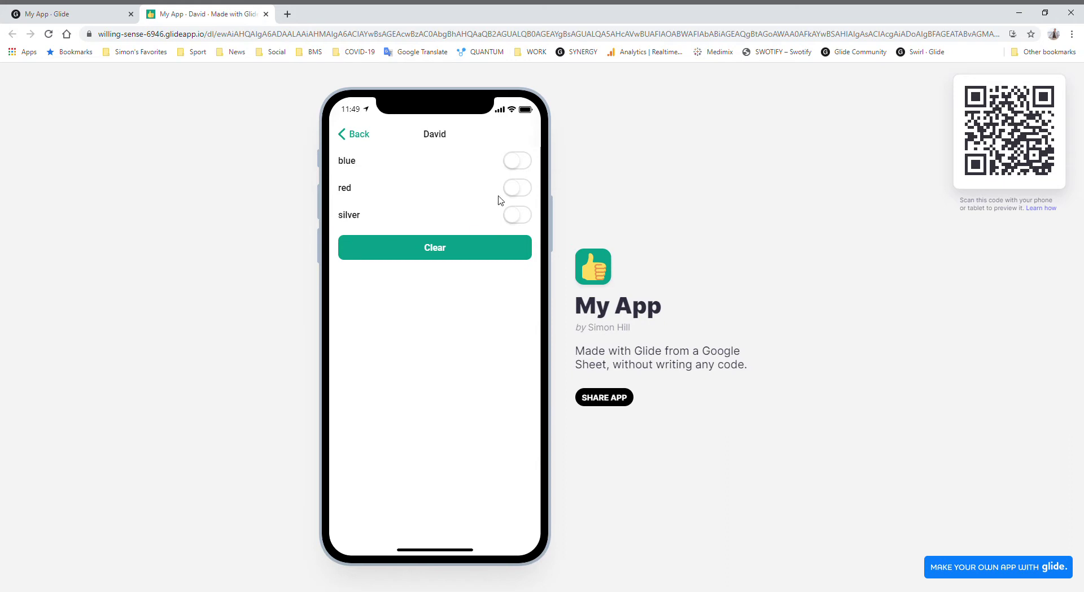
{"action": "left_click", "coordinate": [518, 162]}
{"action": "left_click", "coordinate": [519, 188]}
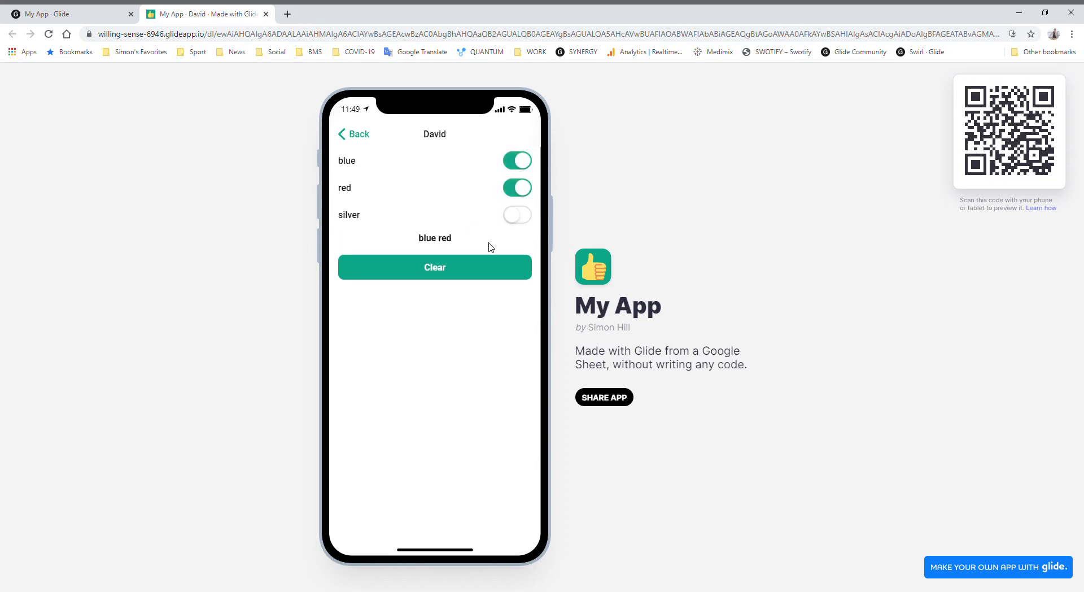
{"action": "left_click", "coordinate": [470, 267]}
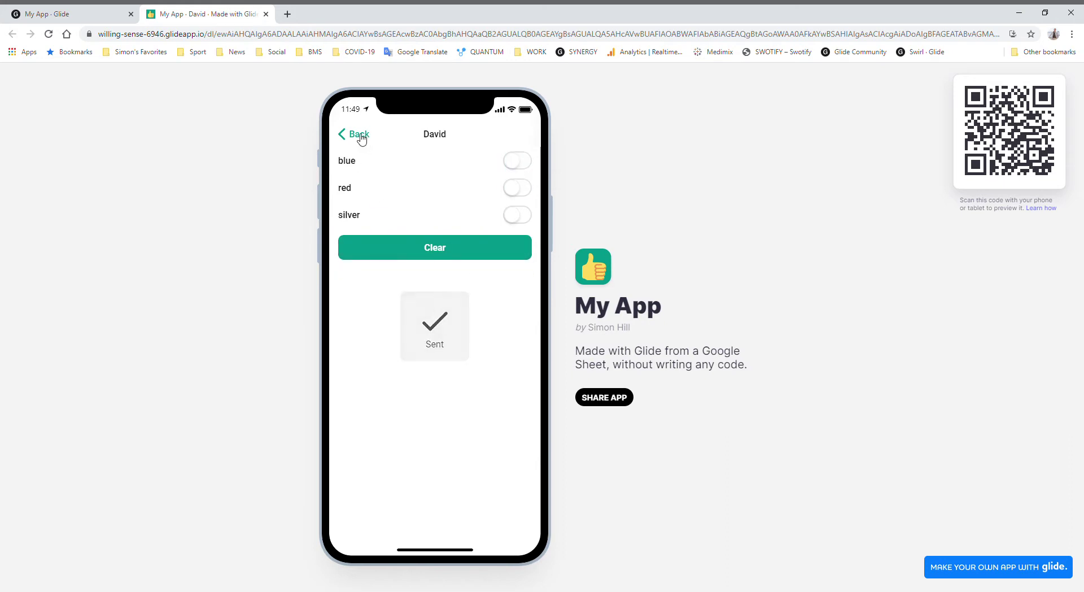
{"action": "left_click", "coordinate": [360, 136]}
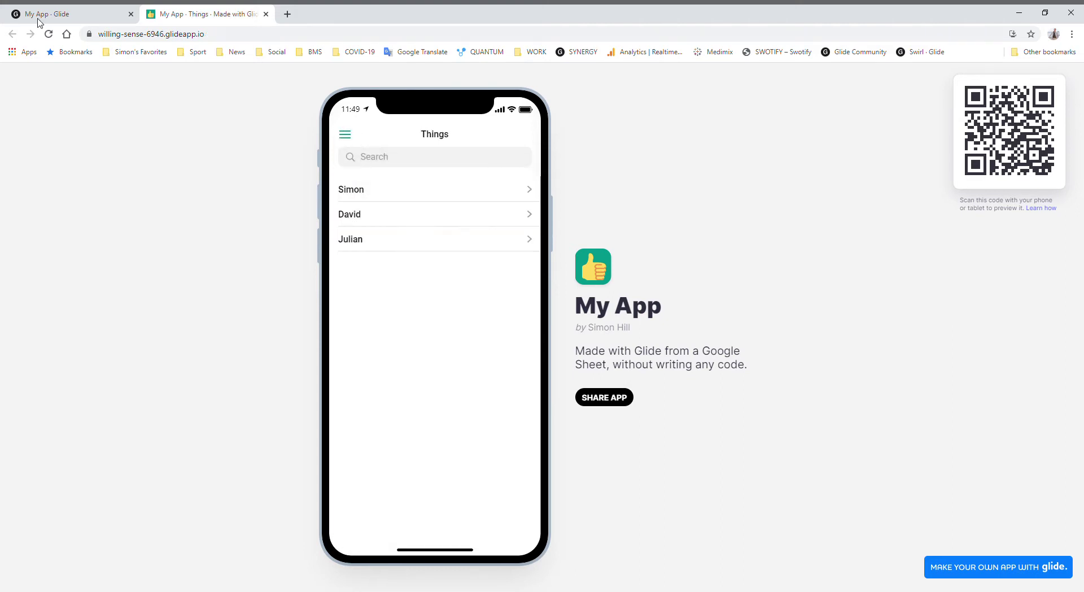
Switch to the Glide editor and inspect the Things inline list and the first item's Colors selected text and Clear button settings.
{"action": "left_click", "coordinate": [60, 15]}
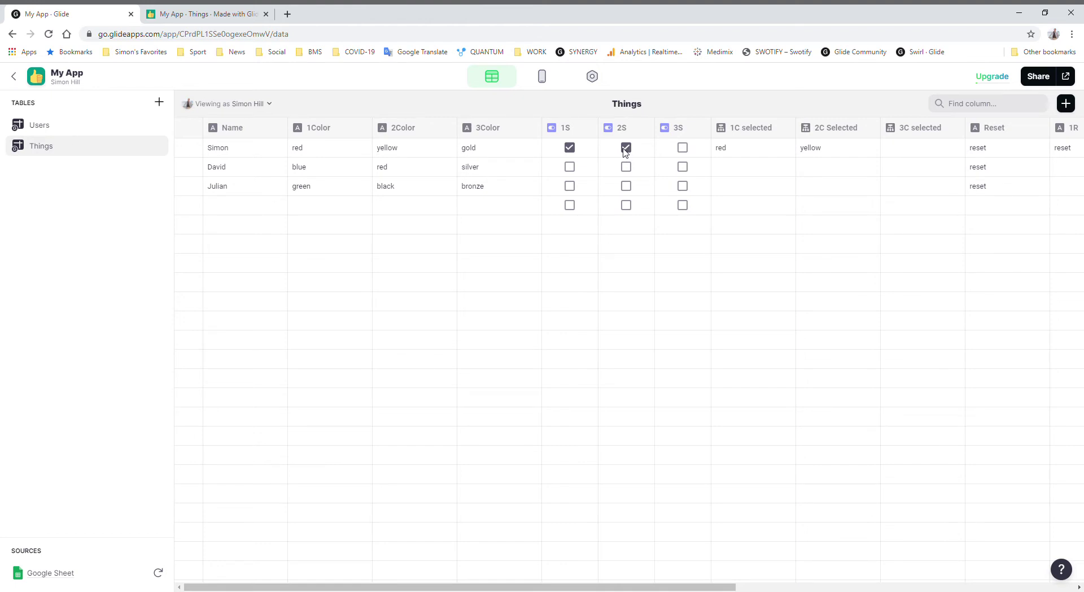
{"action": "left_click", "coordinate": [545, 81]}
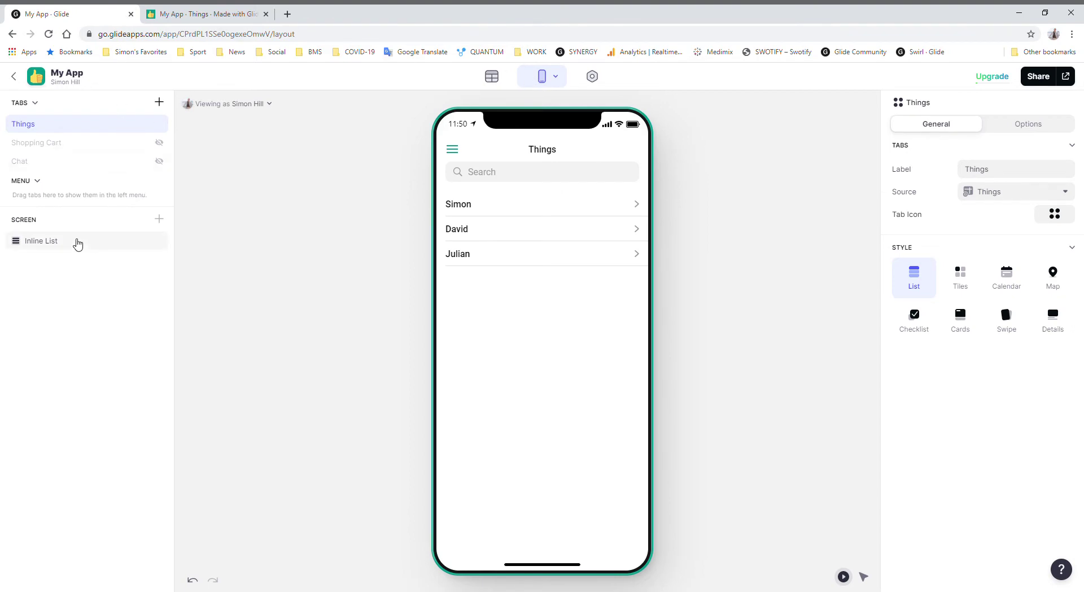
{"action": "left_click", "coordinate": [78, 244]}
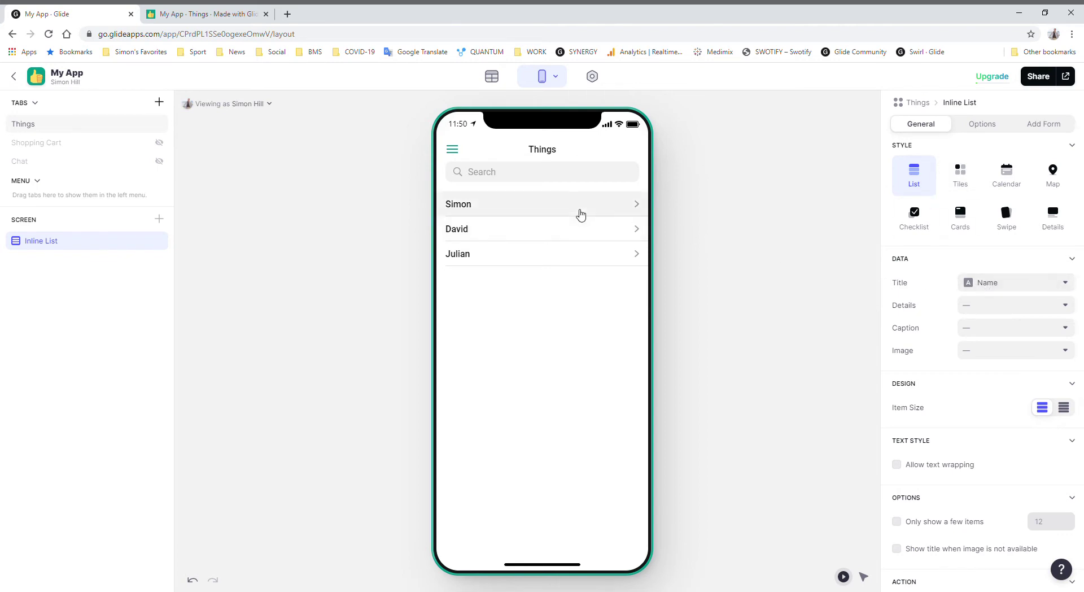
{"action": "left_click", "coordinate": [576, 211]}
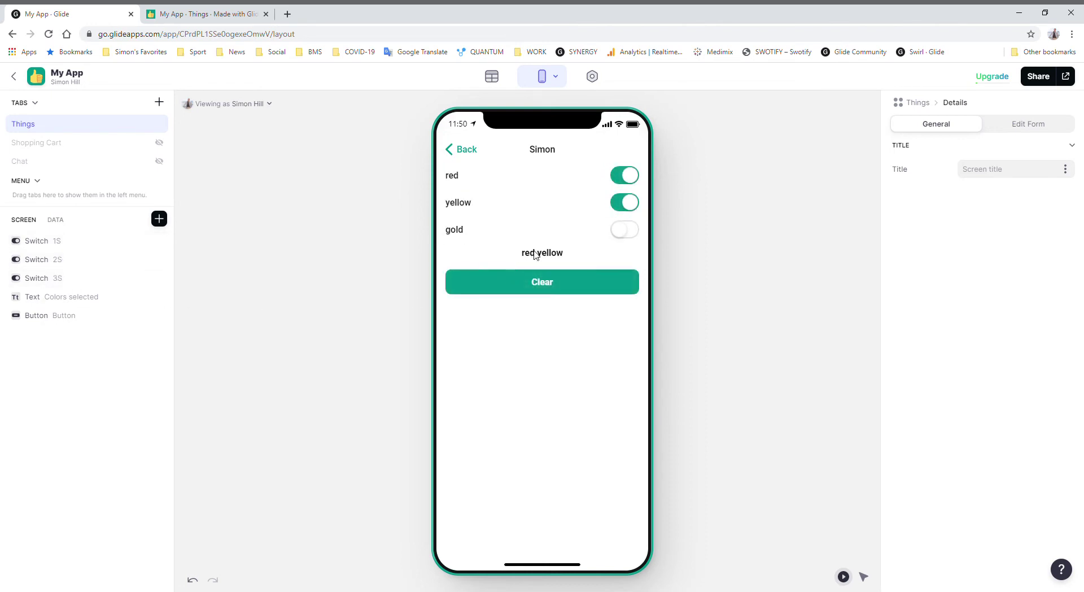
{"action": "left_click", "coordinate": [56, 298]}
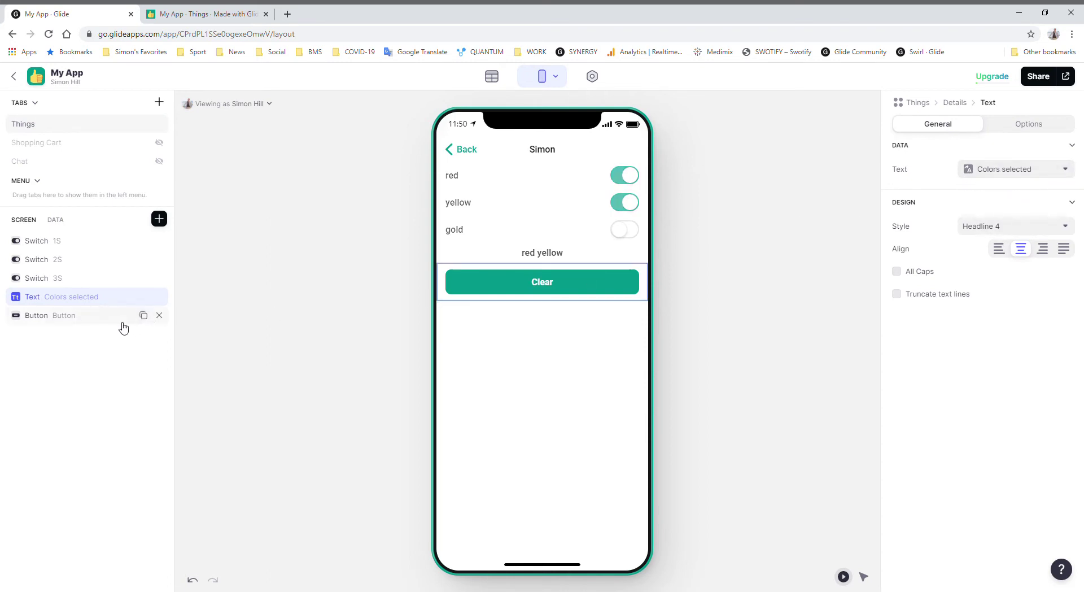
{"action": "left_click", "coordinate": [71, 320]}
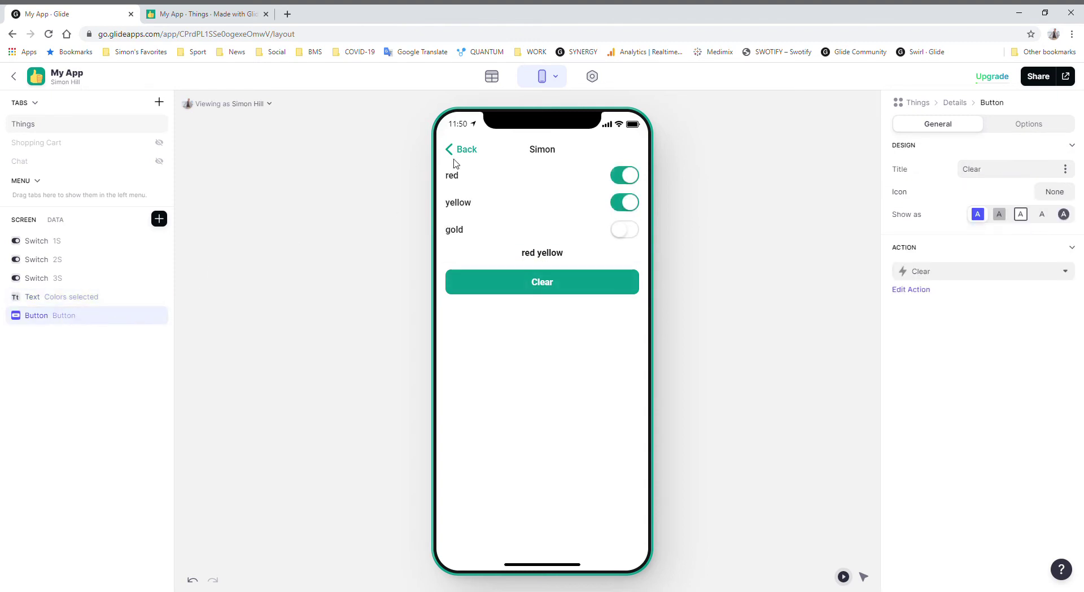
Review the configuration of the 1S Boolean column in the Things table without changing it.
{"action": "left_click", "coordinate": [493, 80]}
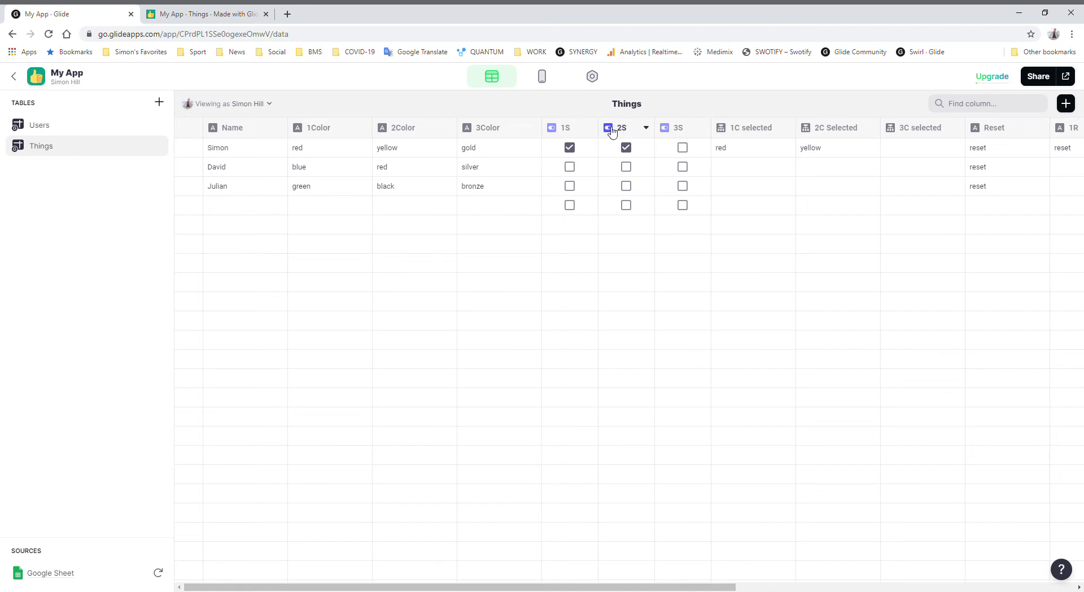
{"action": "left_click", "coordinate": [590, 129]}
{"action": "left_click", "coordinate": [578, 151]}
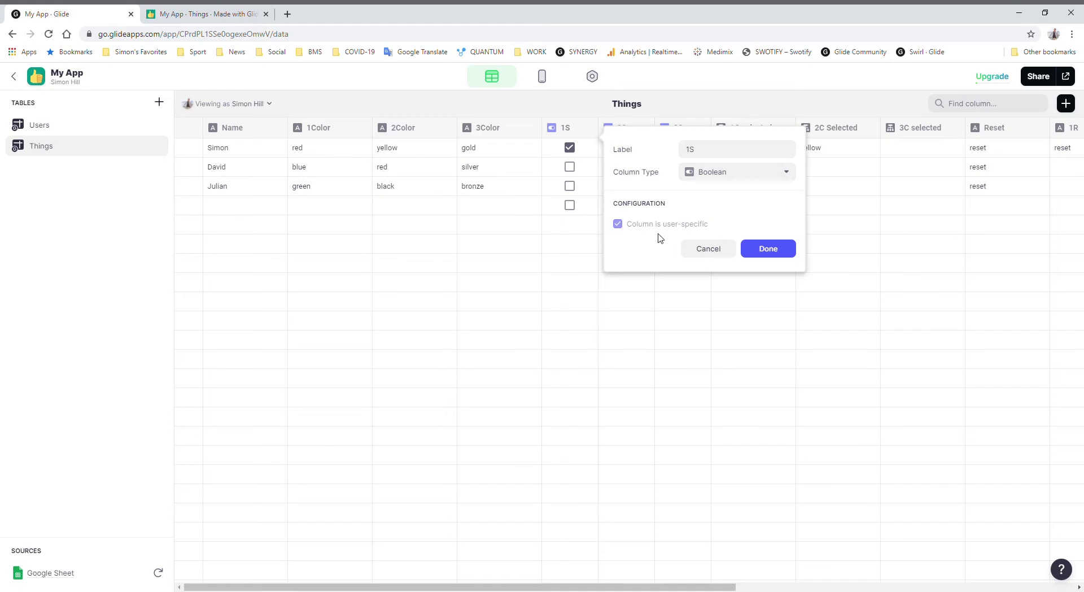
{"action": "left_click", "coordinate": [709, 250]}
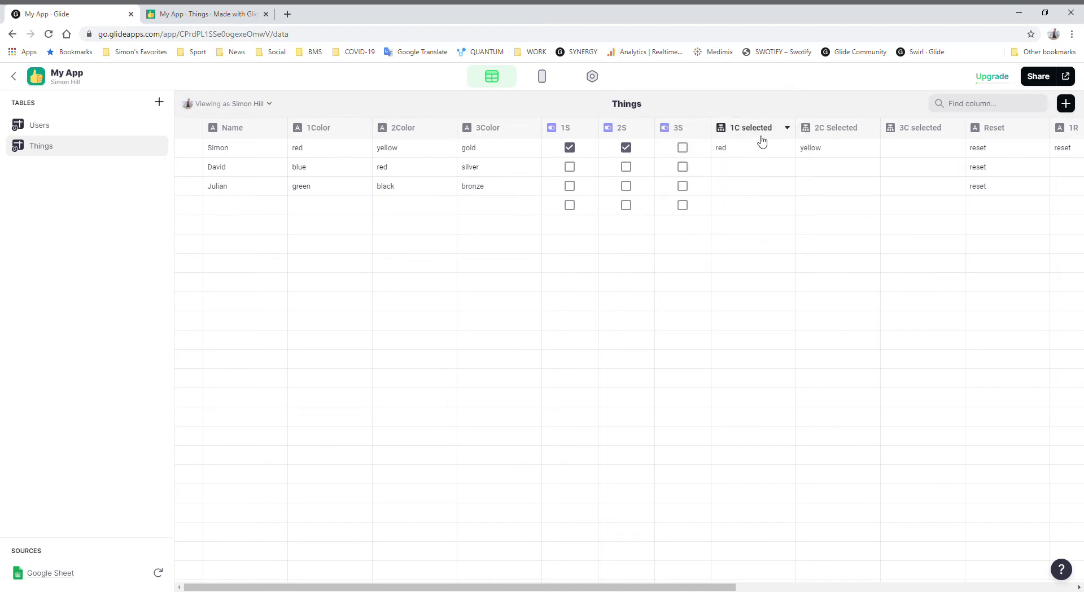
Review the If-Then-Else configurations of the 1C selected and 2C Selected columns without changing them.
{"action": "left_click", "coordinate": [788, 128]}
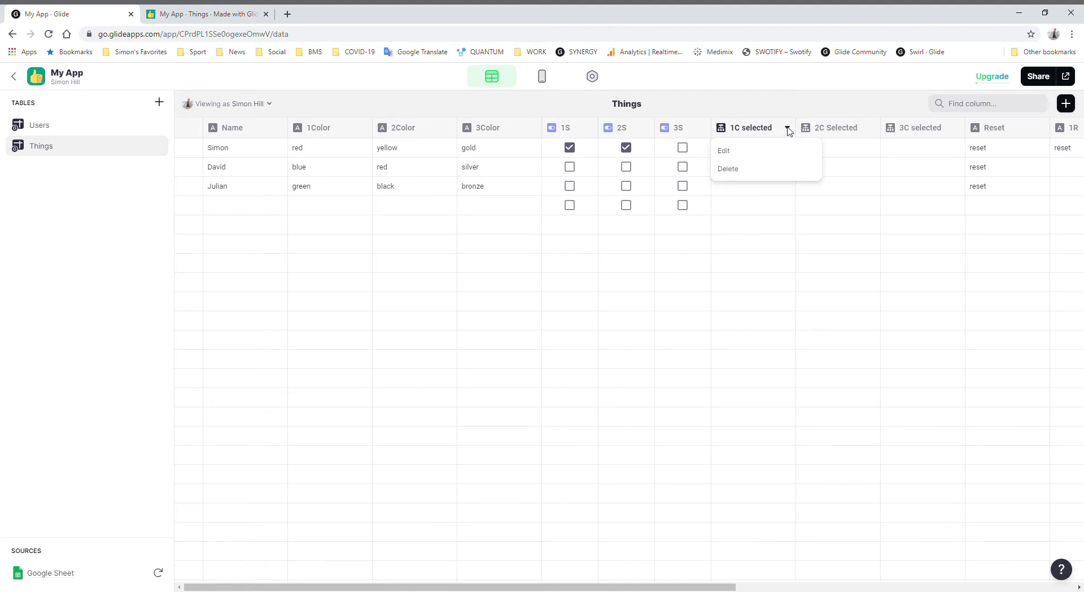
{"action": "left_click", "coordinate": [763, 153]}
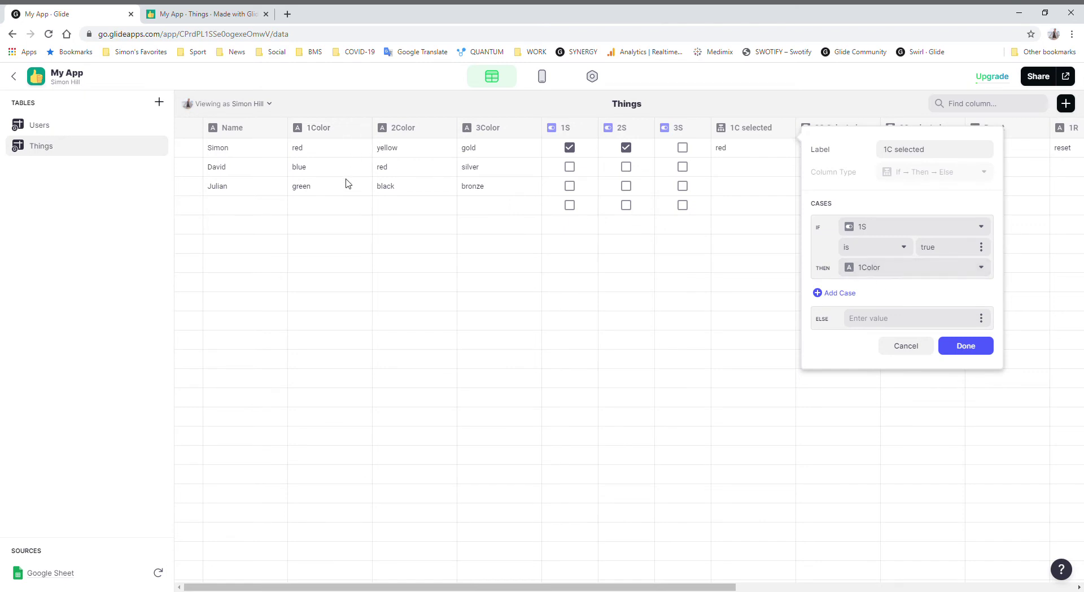
{"action": "left_click", "coordinate": [910, 347]}
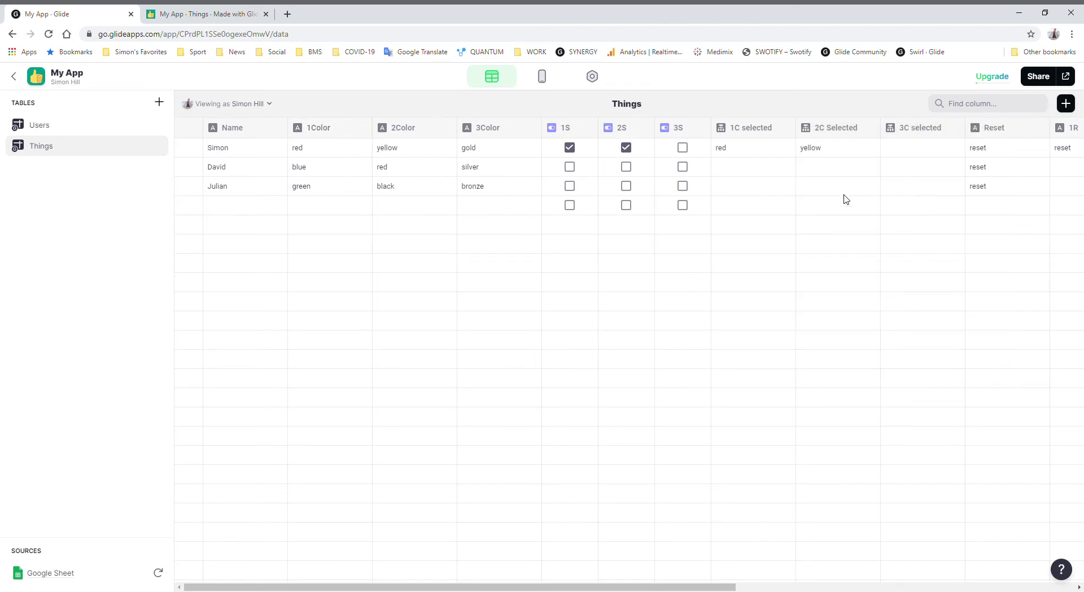
{"action": "left_click", "coordinate": [872, 129]}
{"action": "left_click", "coordinate": [841, 155]}
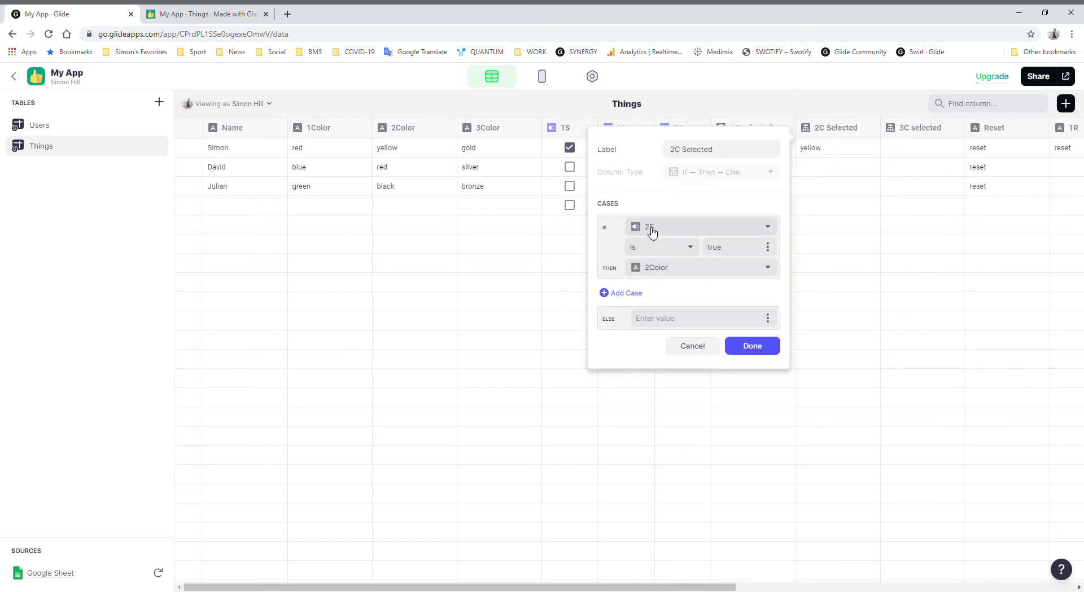
{"action": "left_click", "coordinate": [706, 350]}
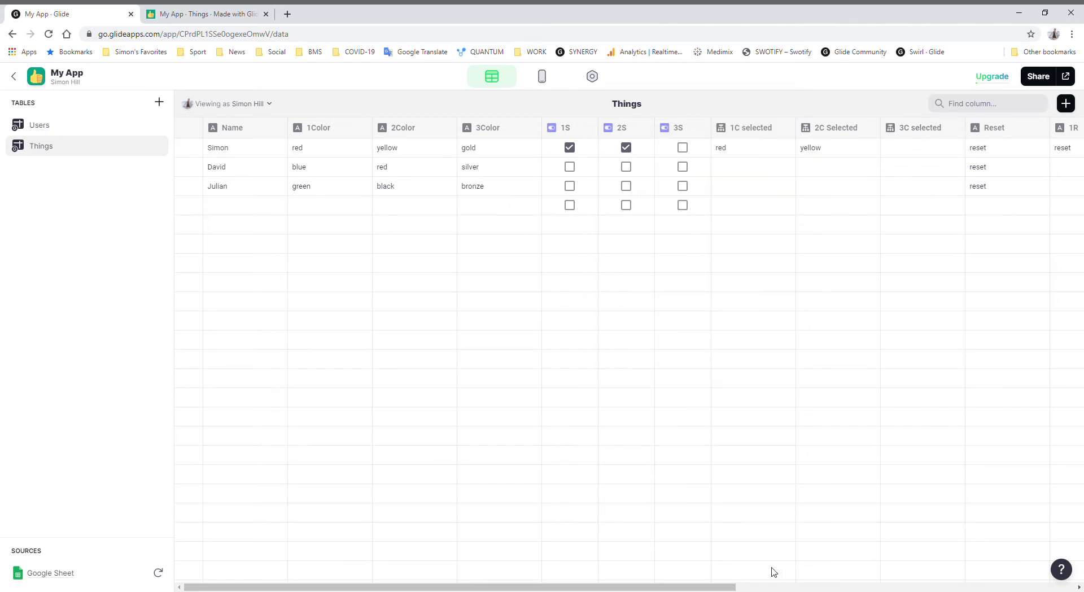
Examine the Reset, 1R, 2R and 3R columns and the neighbouring relation columns in the Things table.
{"action": "left_click_drag", "start_coordinate": [715, 586], "coordinate": [865, 589]}
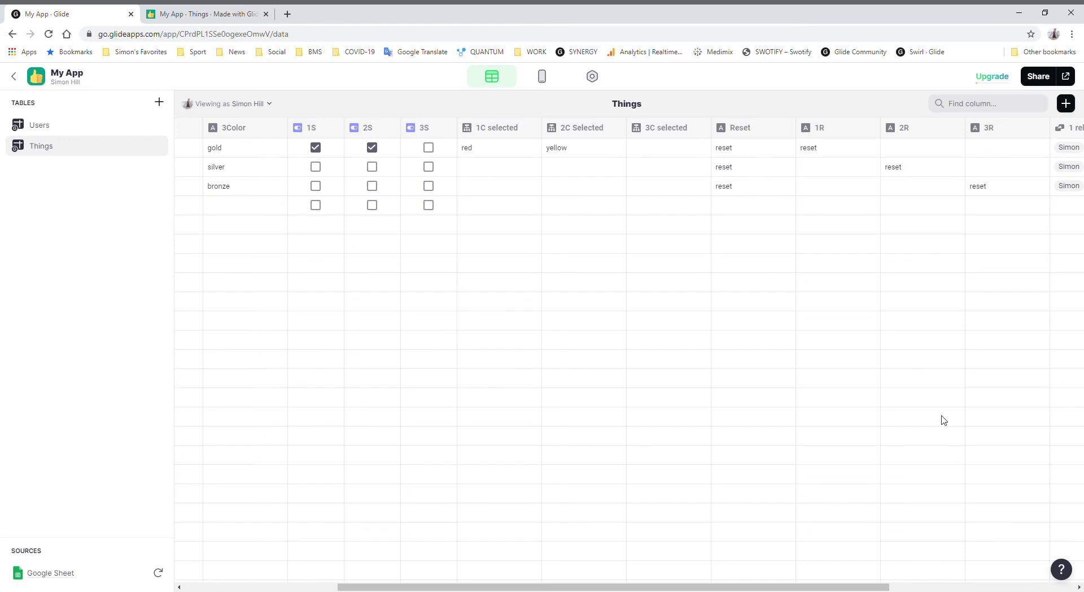
{"action": "left_click", "coordinate": [1079, 587]}
{"action": "left_click", "coordinate": [1079, 587]}
{"action": "left_click", "coordinate": [1079, 587]}
{"action": "left_click", "coordinate": [1080, 586]}
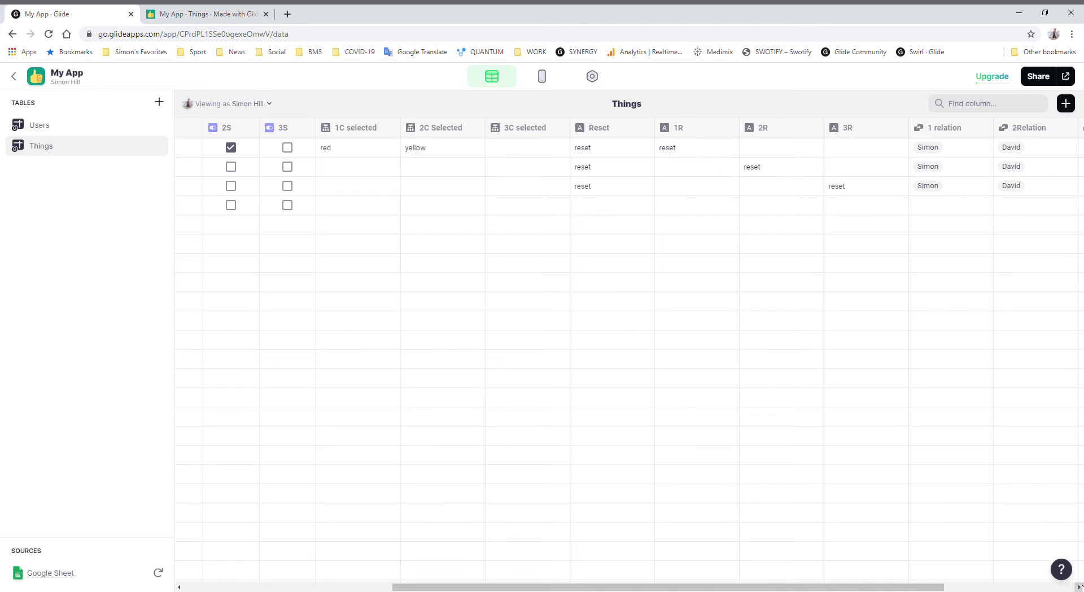
{"action": "scroll", "coordinate": [1079, 587], "scroll_direction": "right", "scroll_amount": 5}
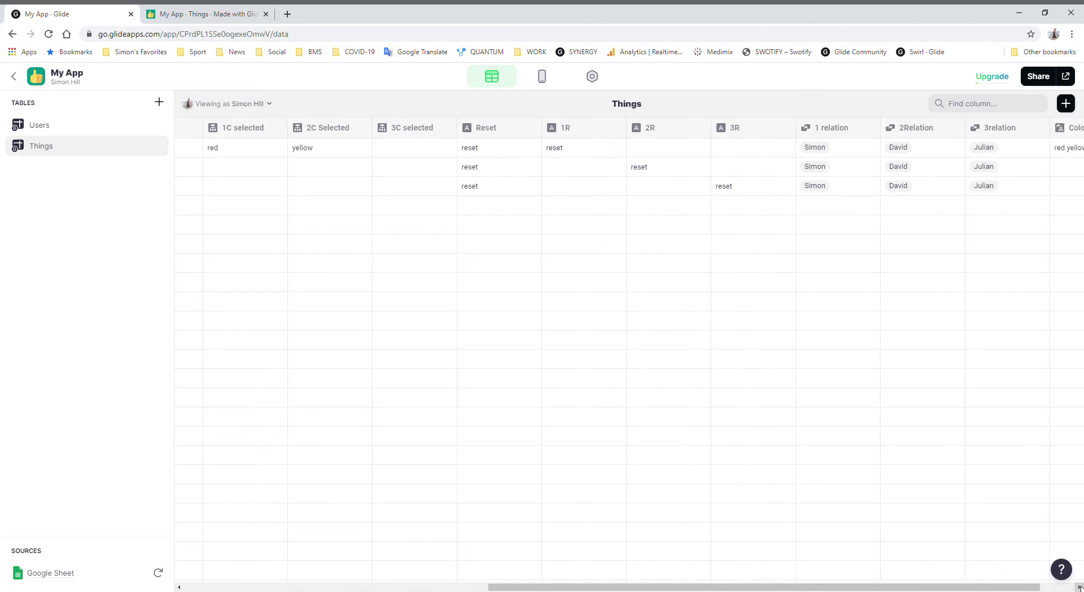
{"action": "scroll", "coordinate": [1079, 586], "scroll_direction": "right", "scroll_amount": 2}
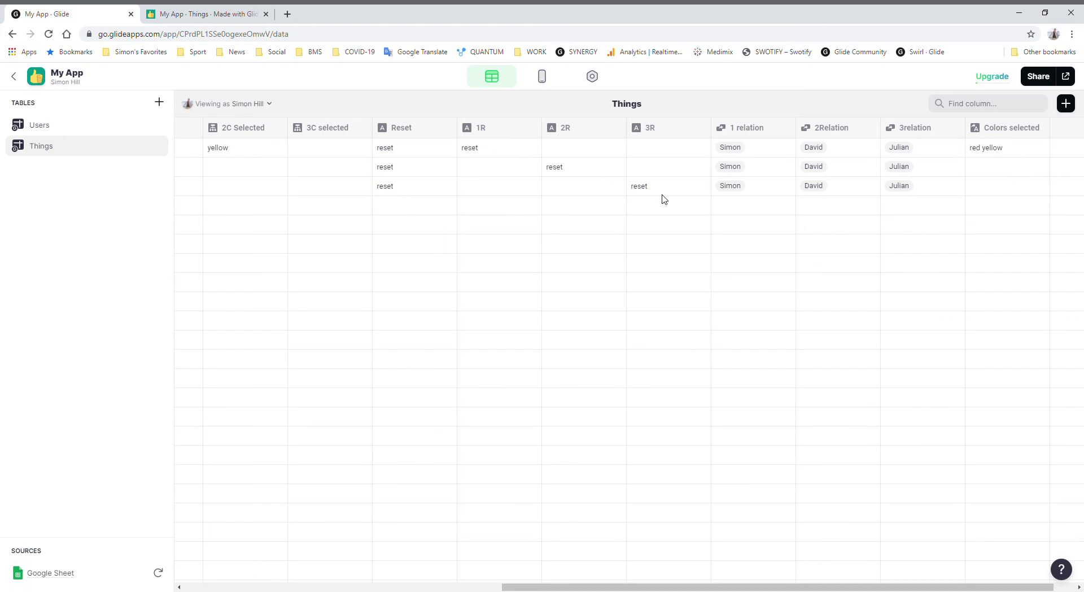
{"action": "left_click", "coordinate": [394, 173]}
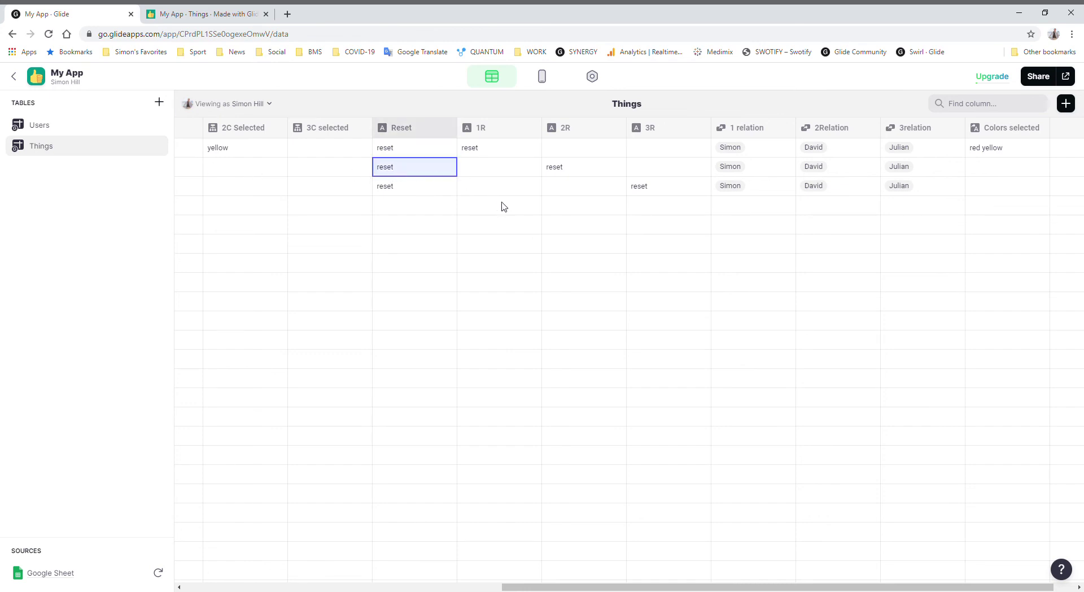
Review how the 1 relation and 2Relation columns link Reset to the R columns, leaving both configurations unchanged.
{"action": "left_click", "coordinate": [788, 130]}
{"action": "left_click", "coordinate": [760, 152]}
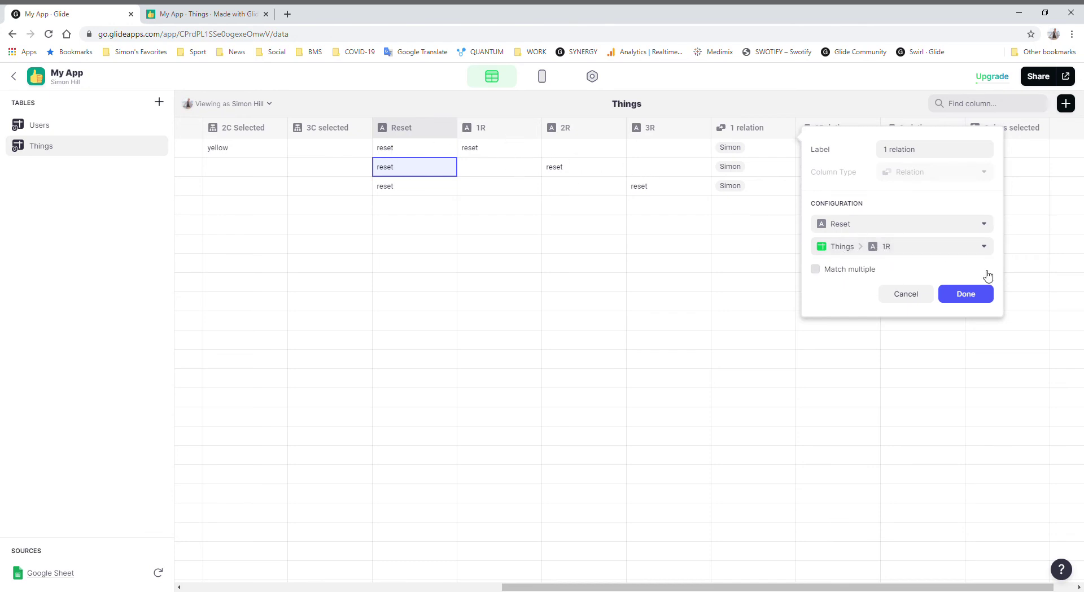
{"action": "left_click", "coordinate": [907, 292]}
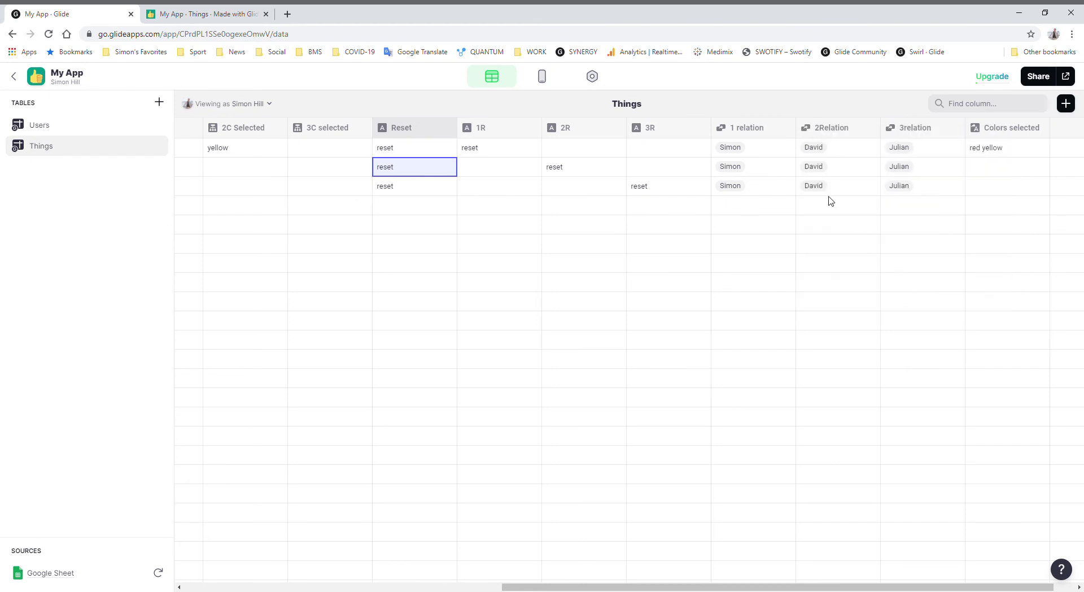
{"action": "left_click", "coordinate": [873, 128]}
{"action": "left_click", "coordinate": [852, 152]}
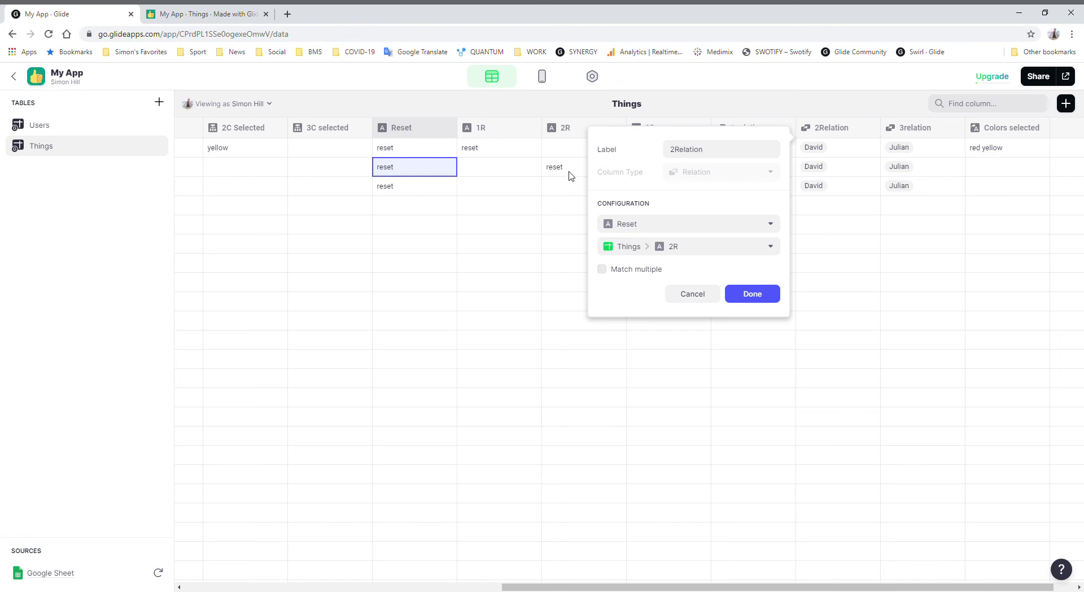
{"action": "left_click", "coordinate": [694, 294]}
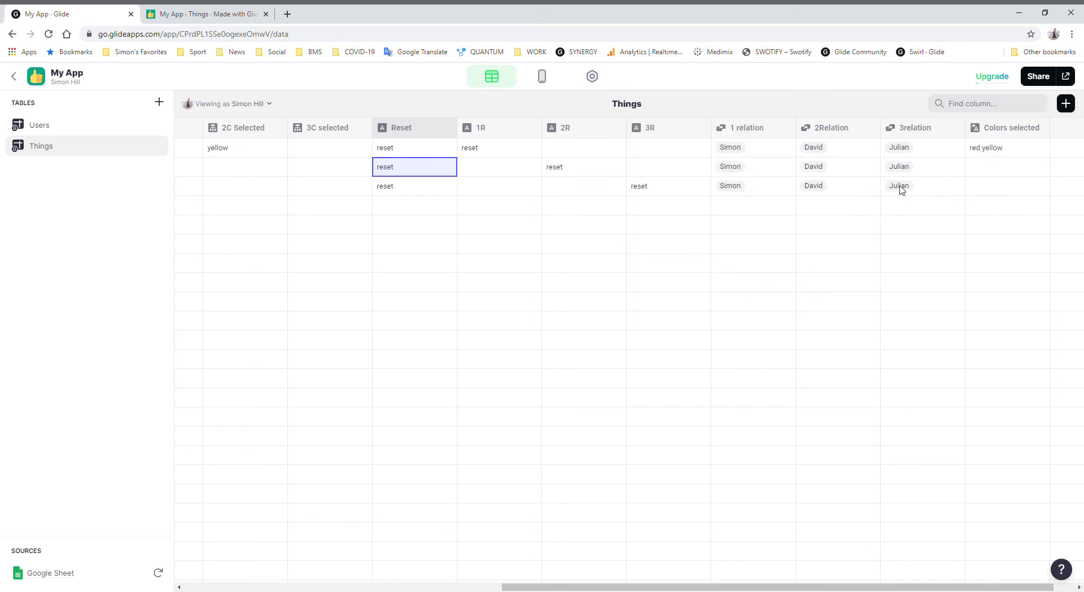
Open the second item's detail screen in the layout editor and display the Clear button's settings.
{"action": "left_click", "coordinate": [544, 77]}
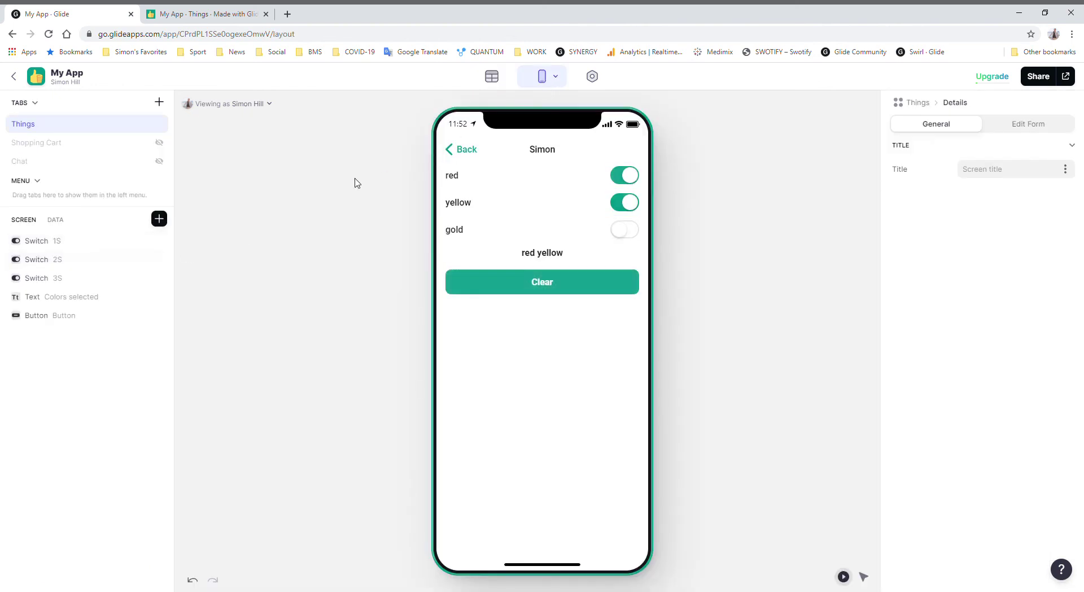
{"action": "left_click", "coordinate": [462, 152]}
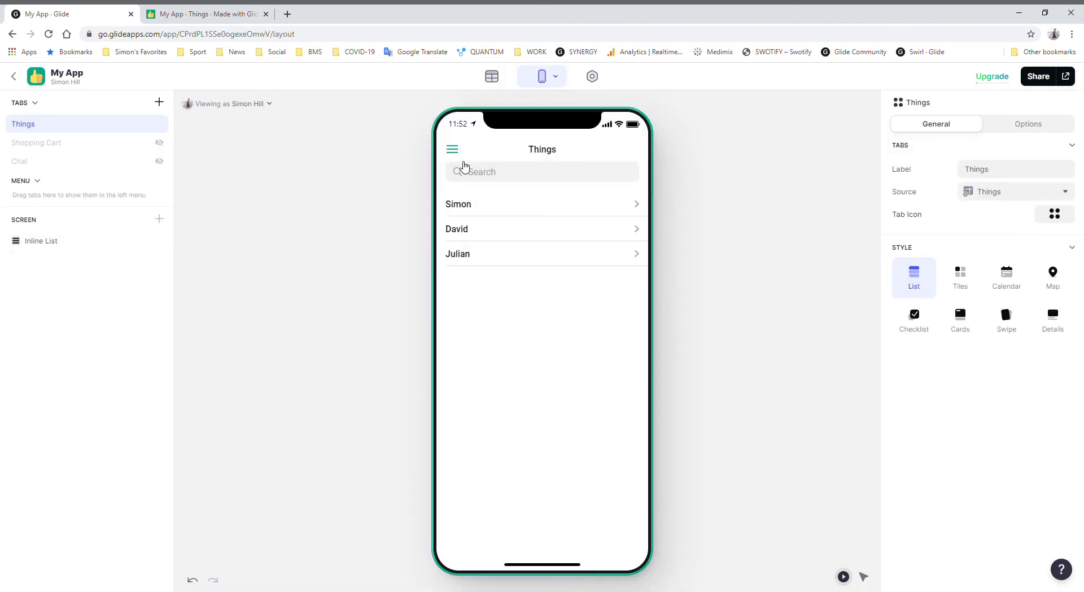
{"action": "left_click", "coordinate": [503, 232]}
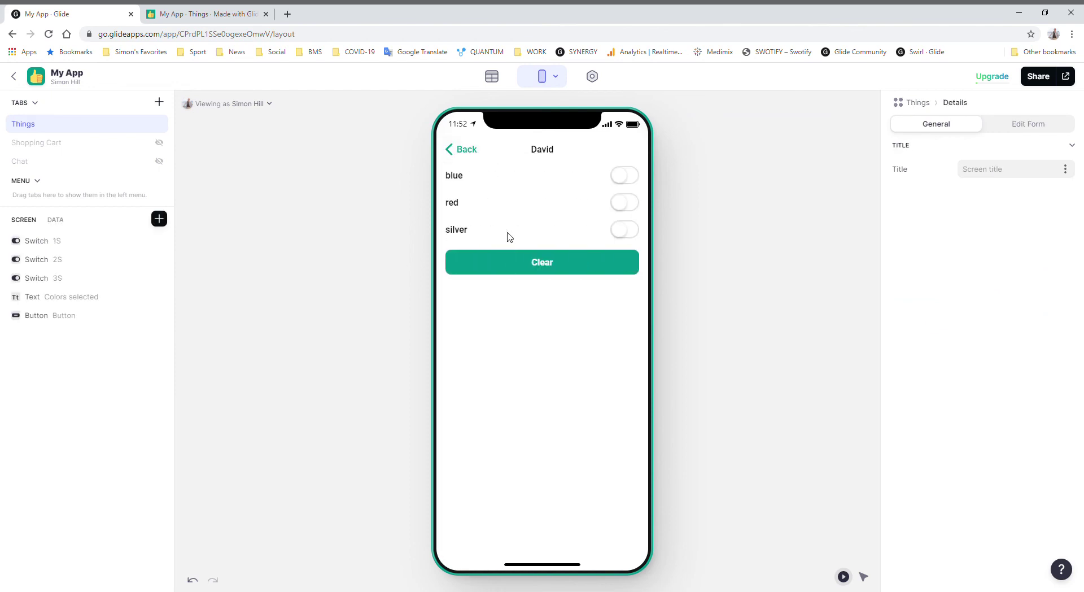
{"action": "left_click", "coordinate": [66, 315]}
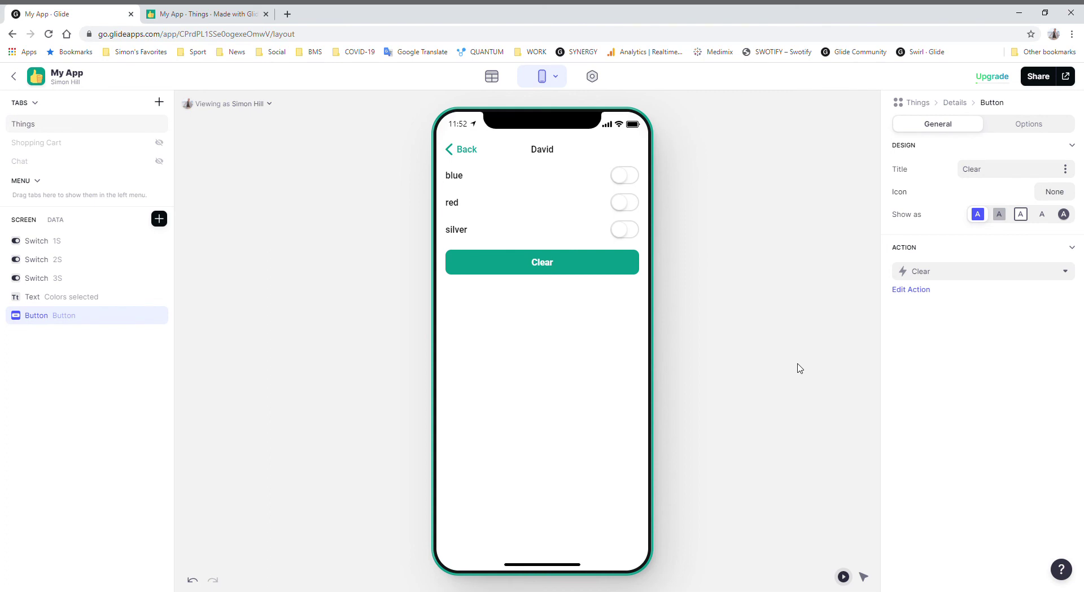
Open the Clear button's action and examine the row options of its first Set columns step, keeping 1 relation selected.
{"action": "left_click", "coordinate": [926, 289]}
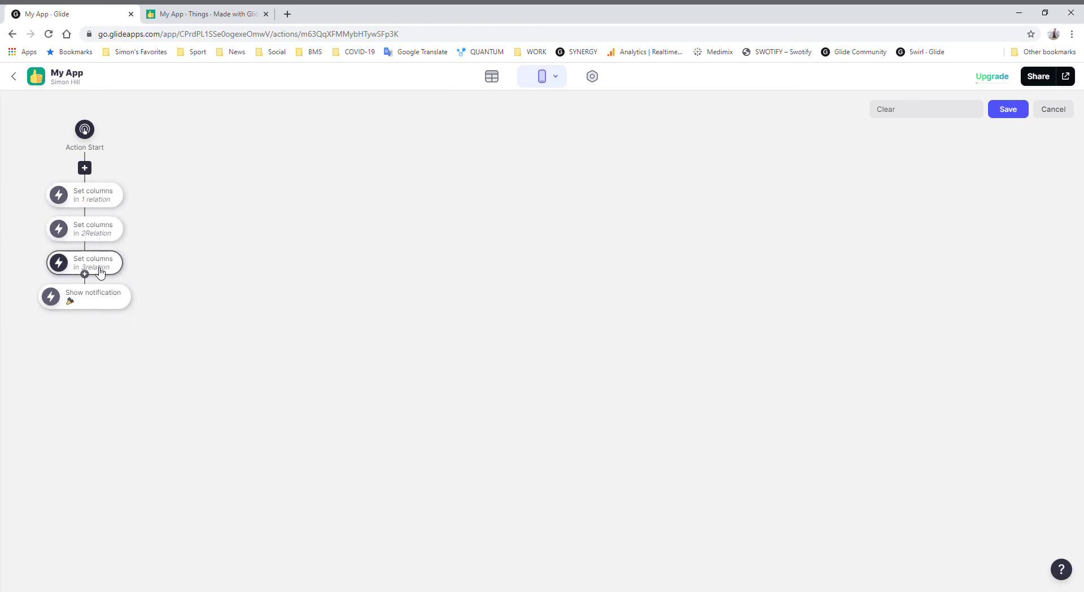
{"action": "left_click", "coordinate": [103, 202]}
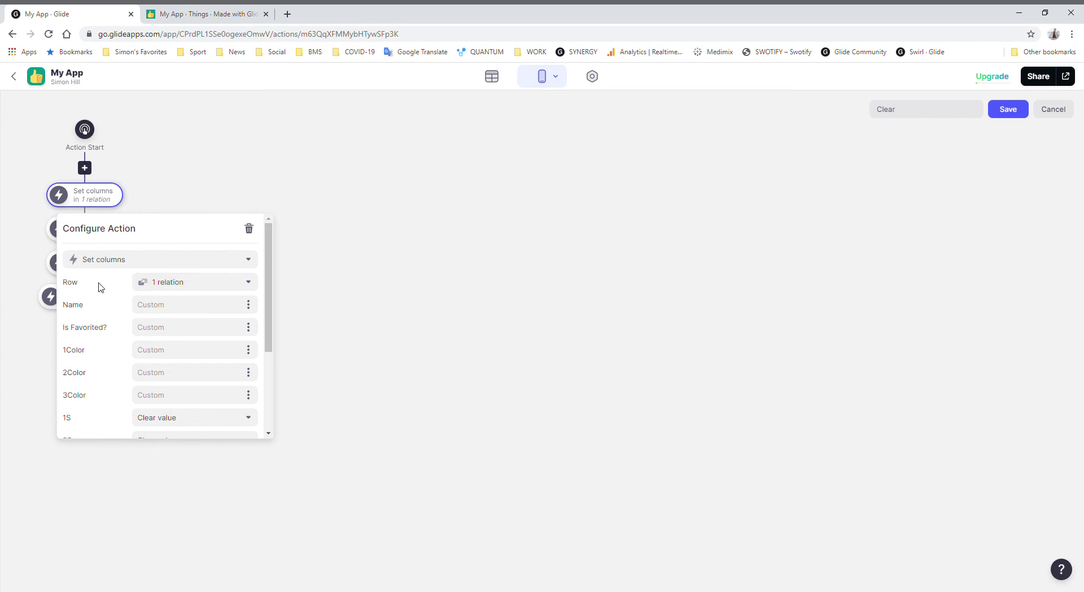
{"action": "left_click", "coordinate": [245, 291]}
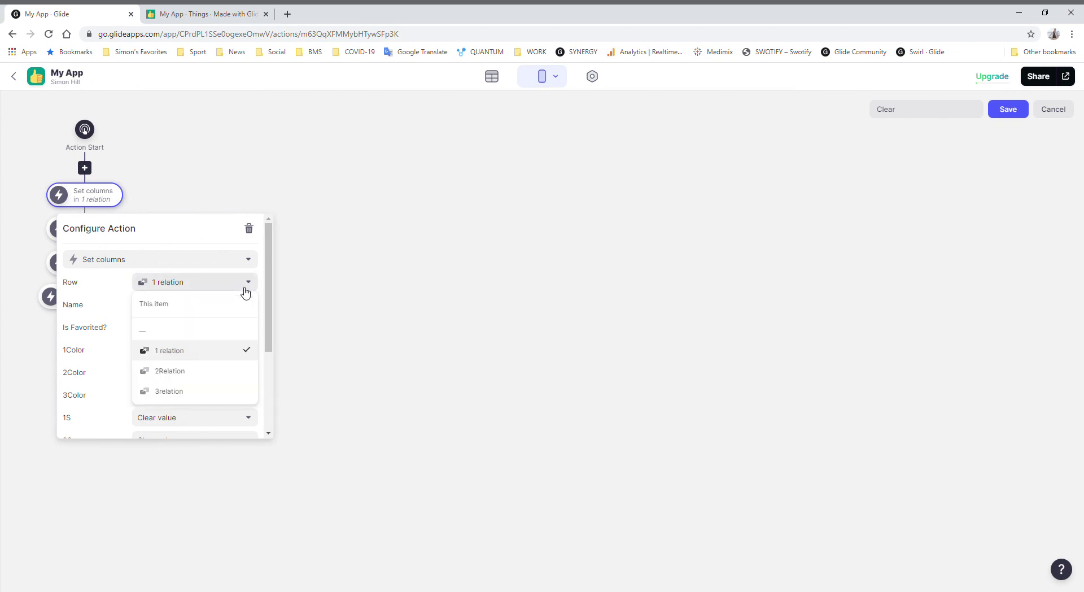
{"action": "left_click", "coordinate": [205, 354]}
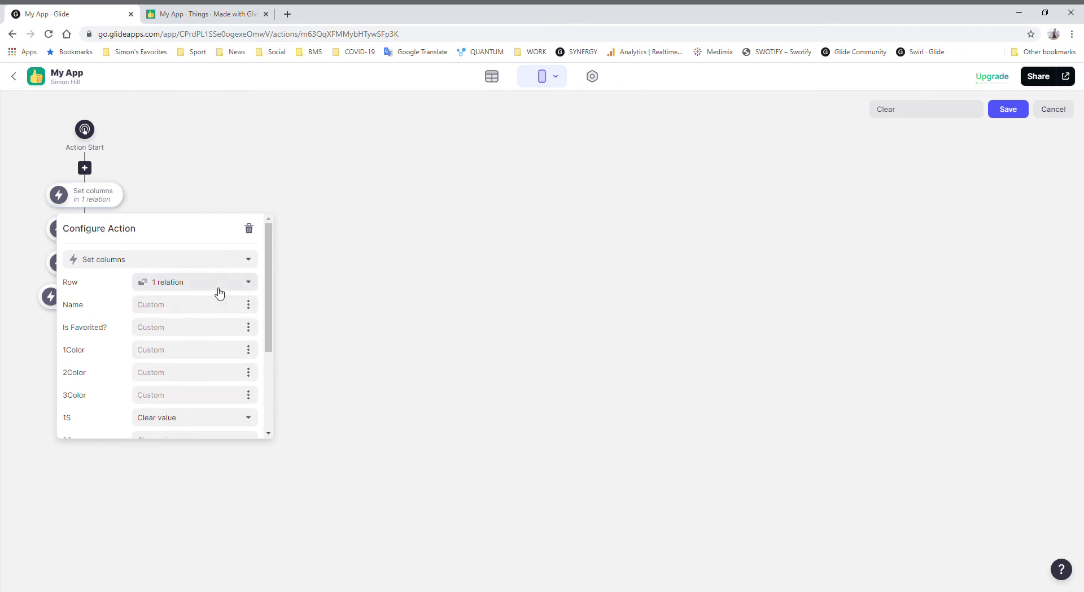
Review the column settings of the first Set columns step, keeping Clear value for 1S.
{"action": "left_click_drag", "start_coordinate": [269, 289], "coordinate": [264, 353]}
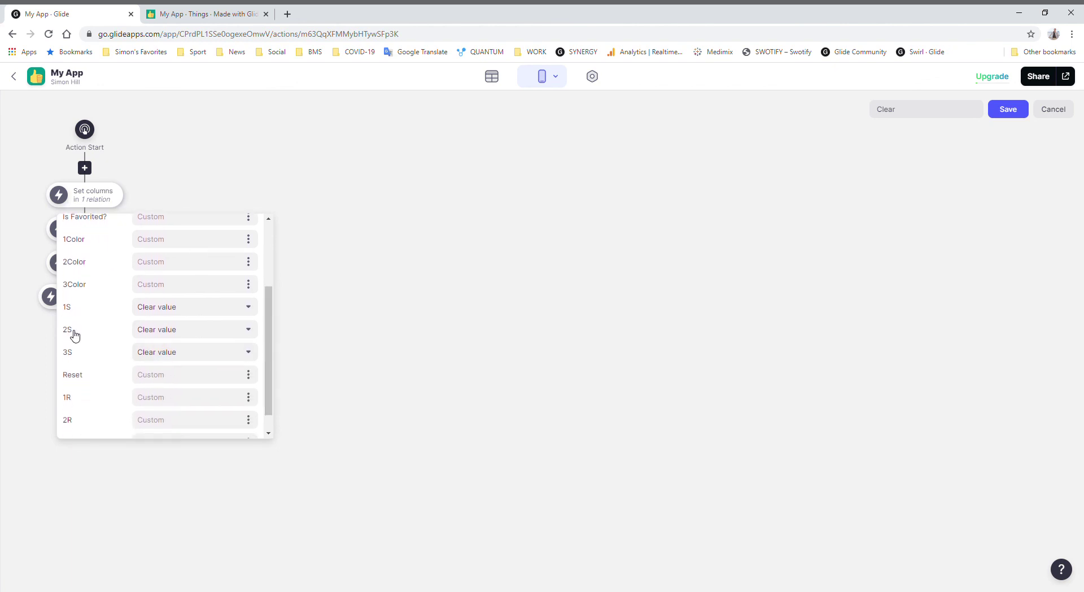
{"action": "left_click", "coordinate": [249, 310]}
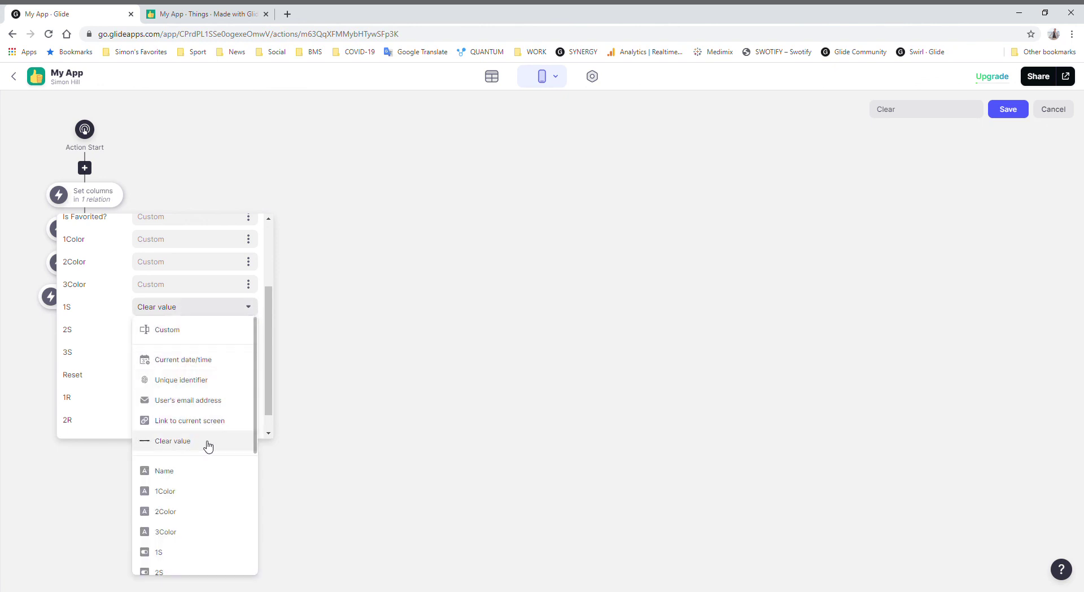
{"action": "left_click", "coordinate": [190, 442]}
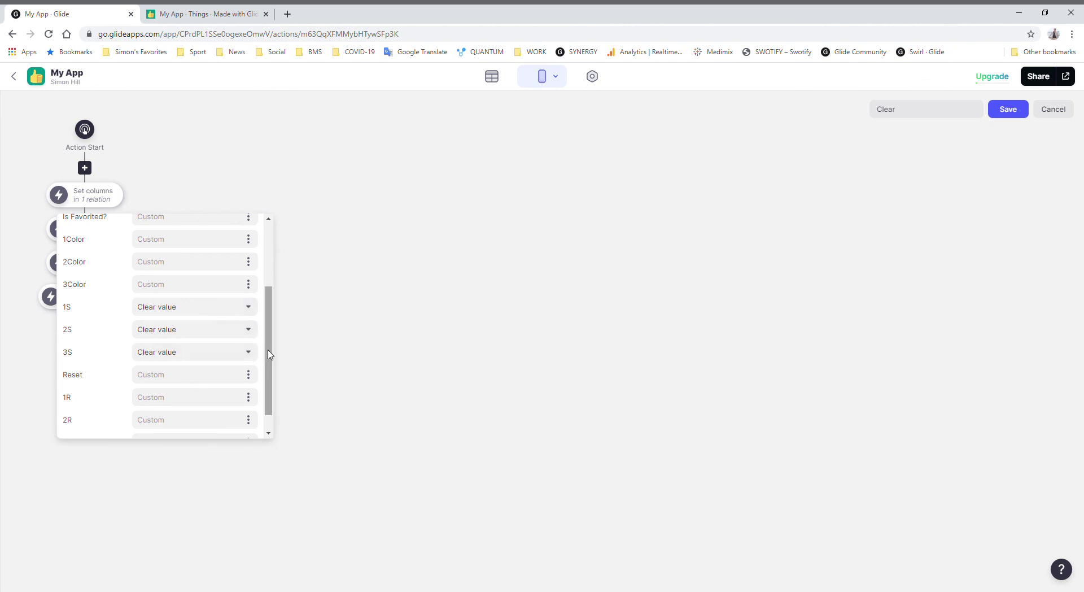
{"action": "left_click_drag", "start_coordinate": [266, 356], "coordinate": [266, 394]}
{"action": "left_click", "coordinate": [302, 331]}
Review the Set columns steps for 2Relation and 3relation and the Show notification step without changing them.
{"action": "left_click", "coordinate": [85, 228]}
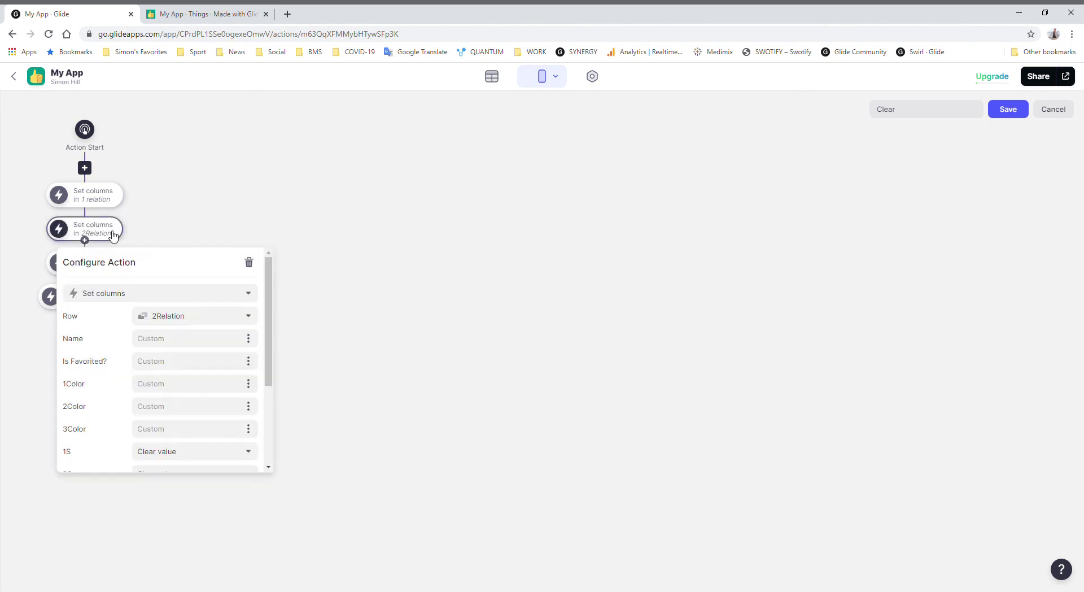
{"action": "left_click_drag", "start_coordinate": [269, 339], "coordinate": [269, 442]}
{"action": "left_click", "coordinate": [315, 372]}
{"action": "left_click", "coordinate": [105, 269]}
{"action": "left_click", "coordinate": [317, 422]}
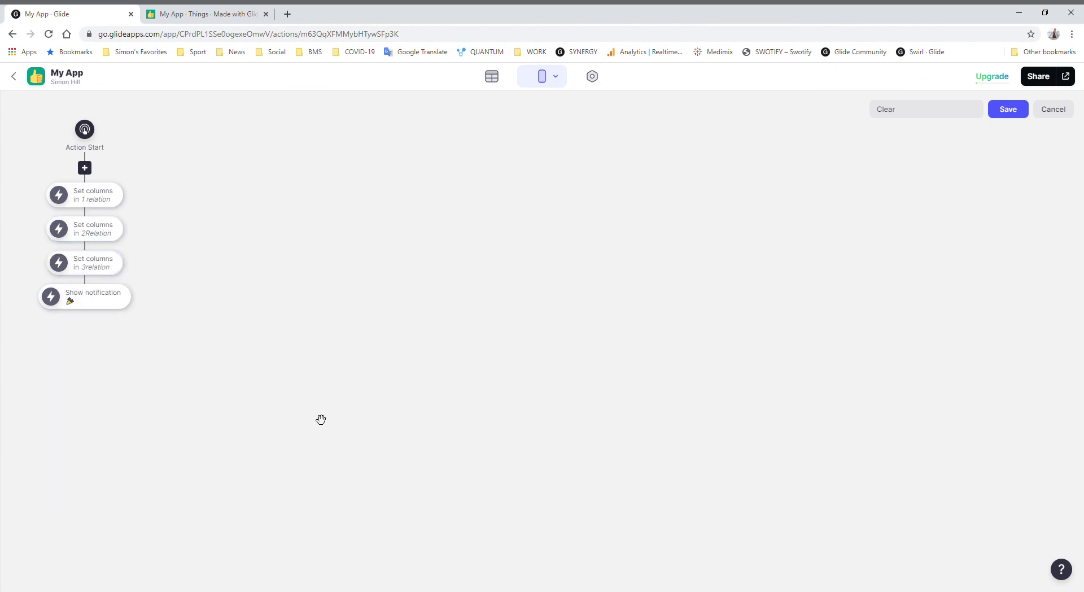
{"action": "left_click", "coordinate": [105, 305]}
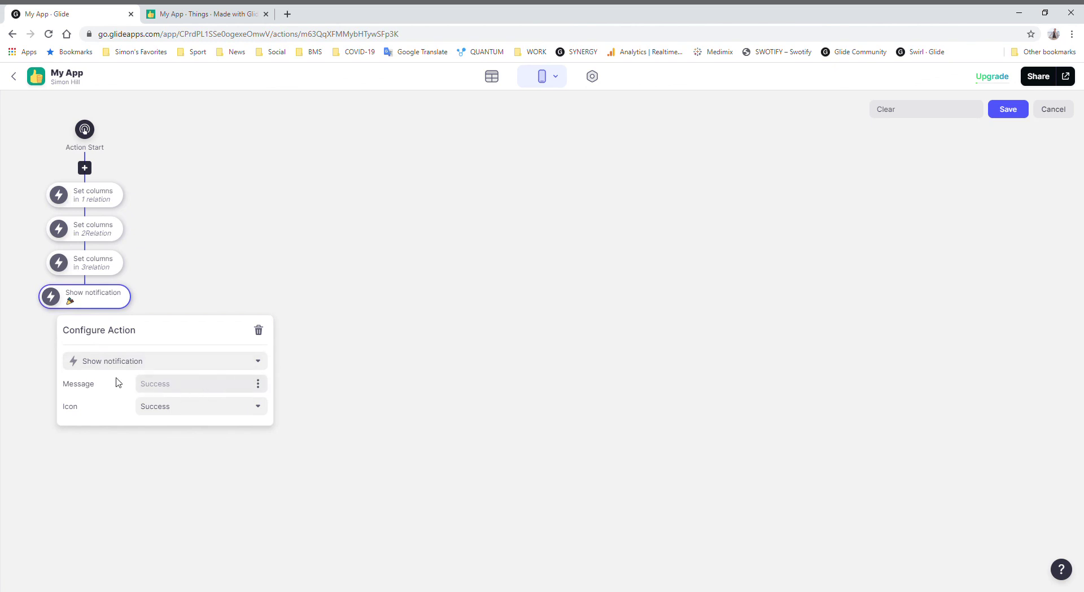
{"action": "left_click", "coordinate": [344, 370]}
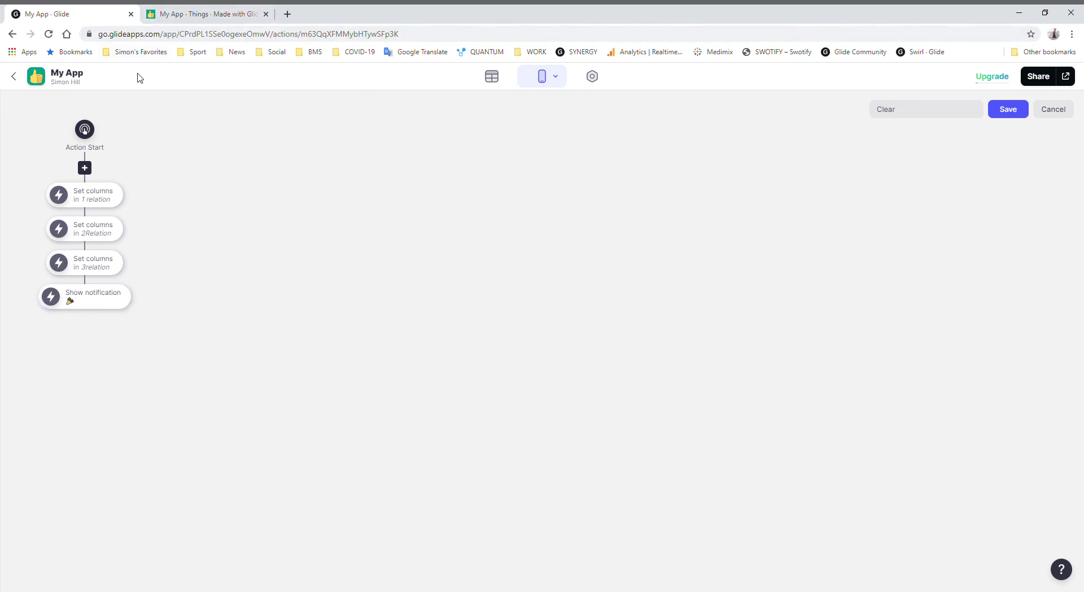
Leave the action editor, look at the Things table, and run the Clear action from the second item's detail screen.
{"action": "left_click", "coordinate": [500, 80]}
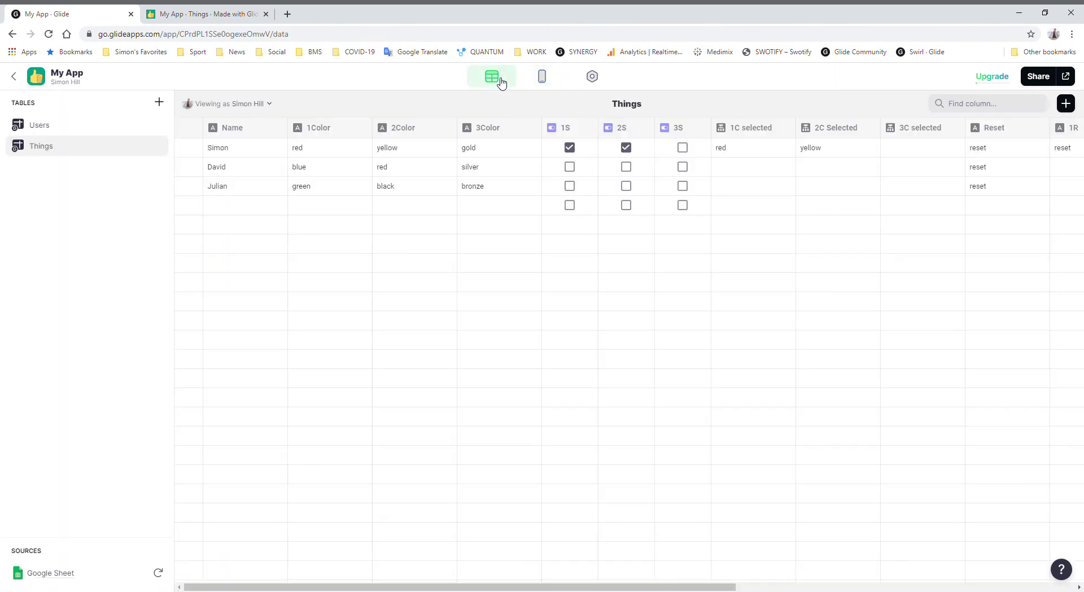
{"action": "left_click", "coordinate": [542, 78]}
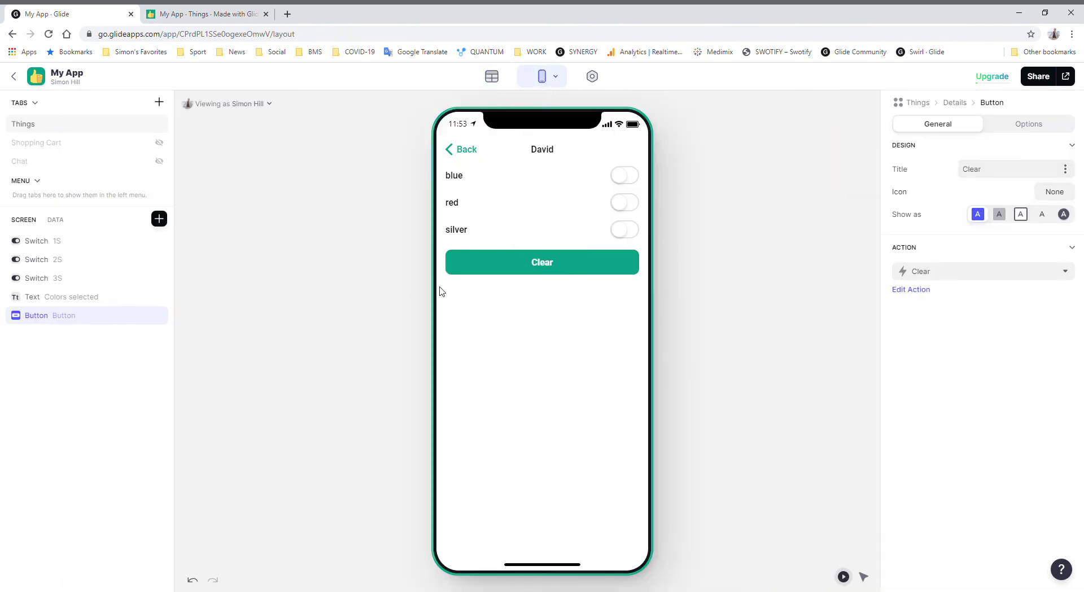
{"action": "left_click", "coordinate": [533, 262]}
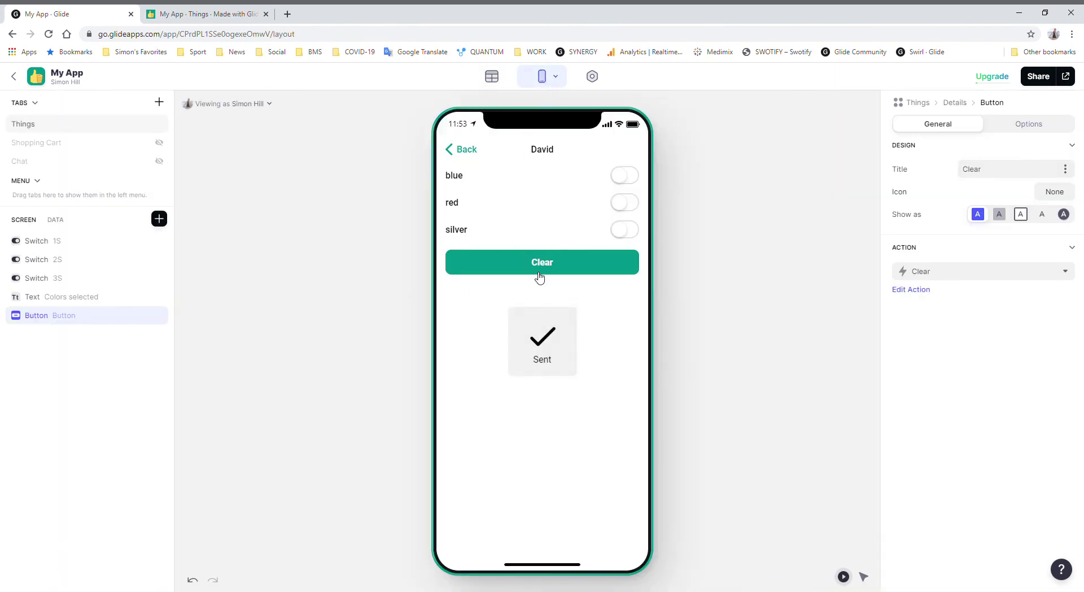
Switch on blue, red and silver for the second item, clear the selections, and return to the Things list.
{"action": "left_click", "coordinate": [627, 203]}
{"action": "left_click", "coordinate": [626, 175]}
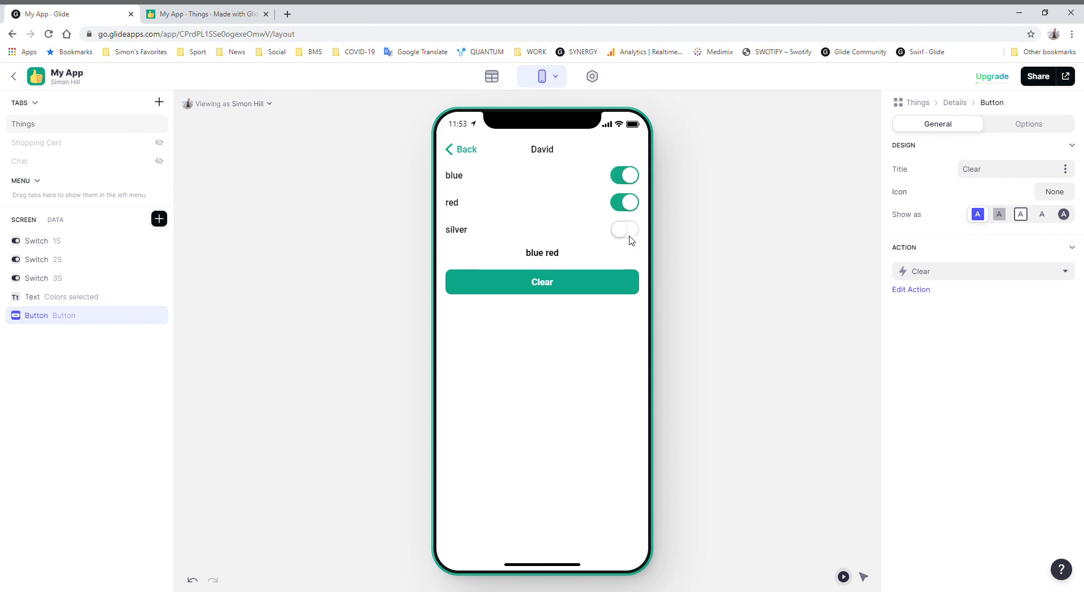
{"action": "left_click", "coordinate": [627, 230]}
{"action": "left_click", "coordinate": [588, 286]}
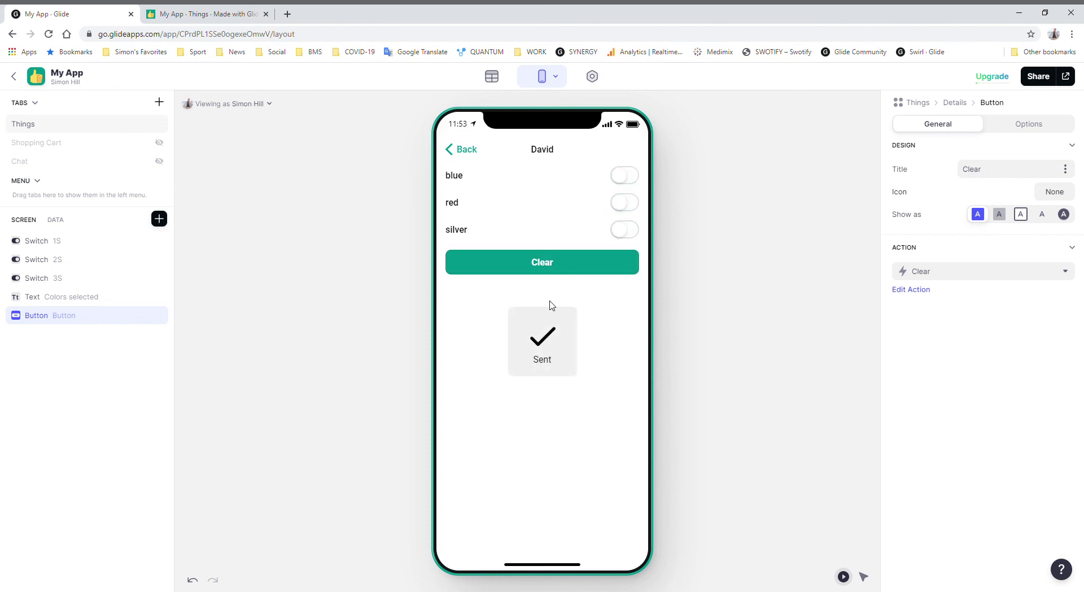
{"action": "left_click", "coordinate": [460, 149]}
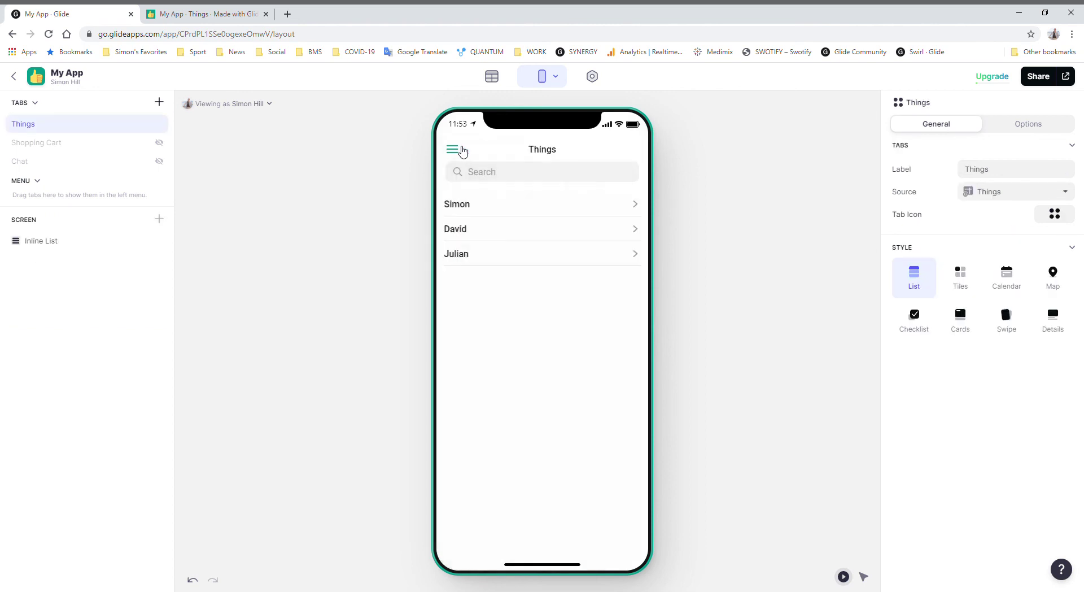